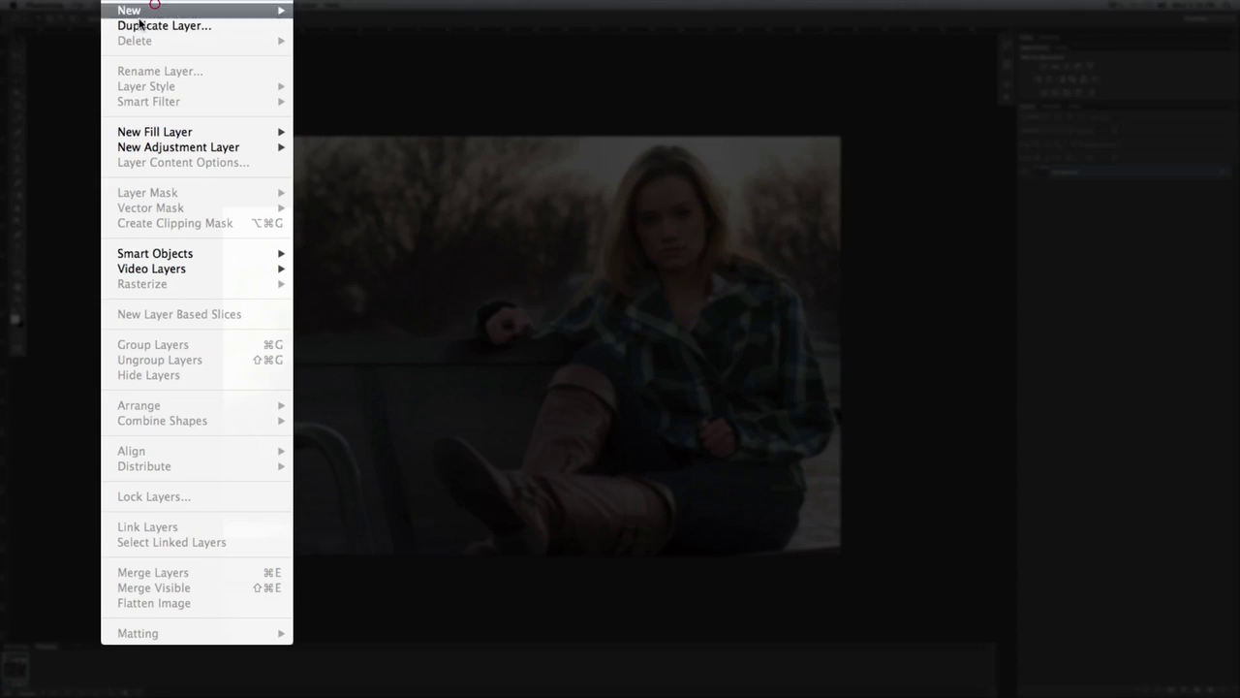
Step: Duplicate the Background layer and blur the copy with a 20-pixel Gaussian Blur
left_click(165, 25)
left_click(796, 299)
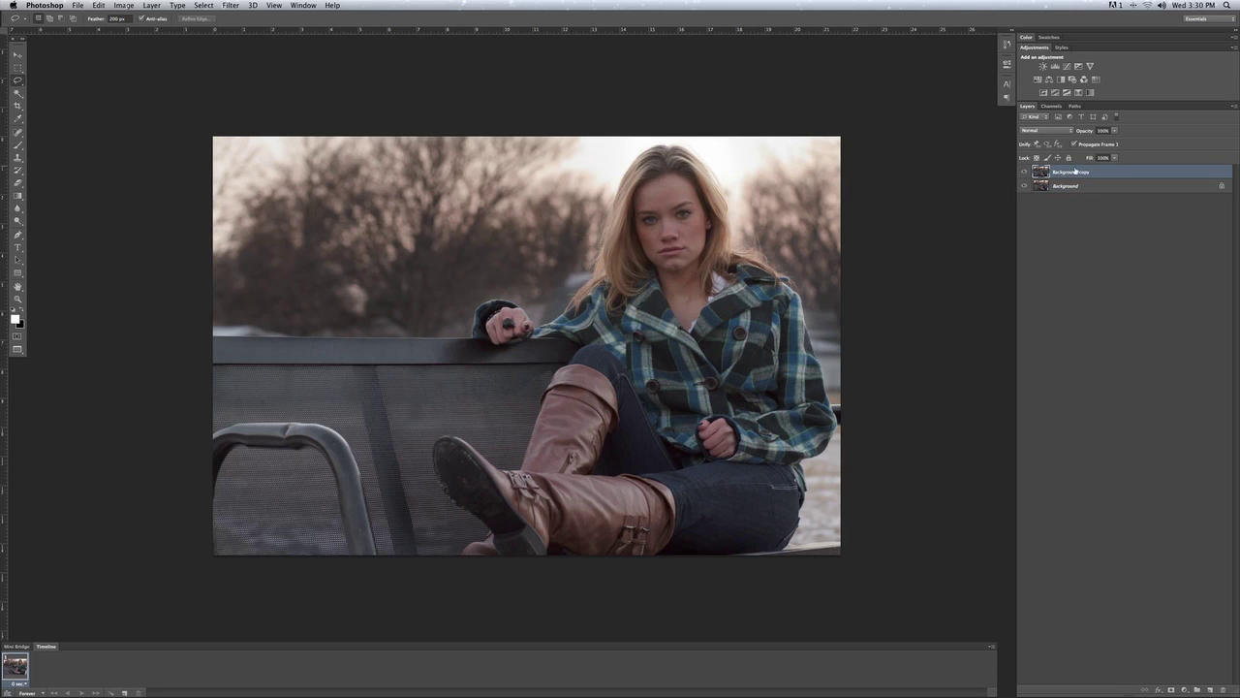
left_click(231, 6)
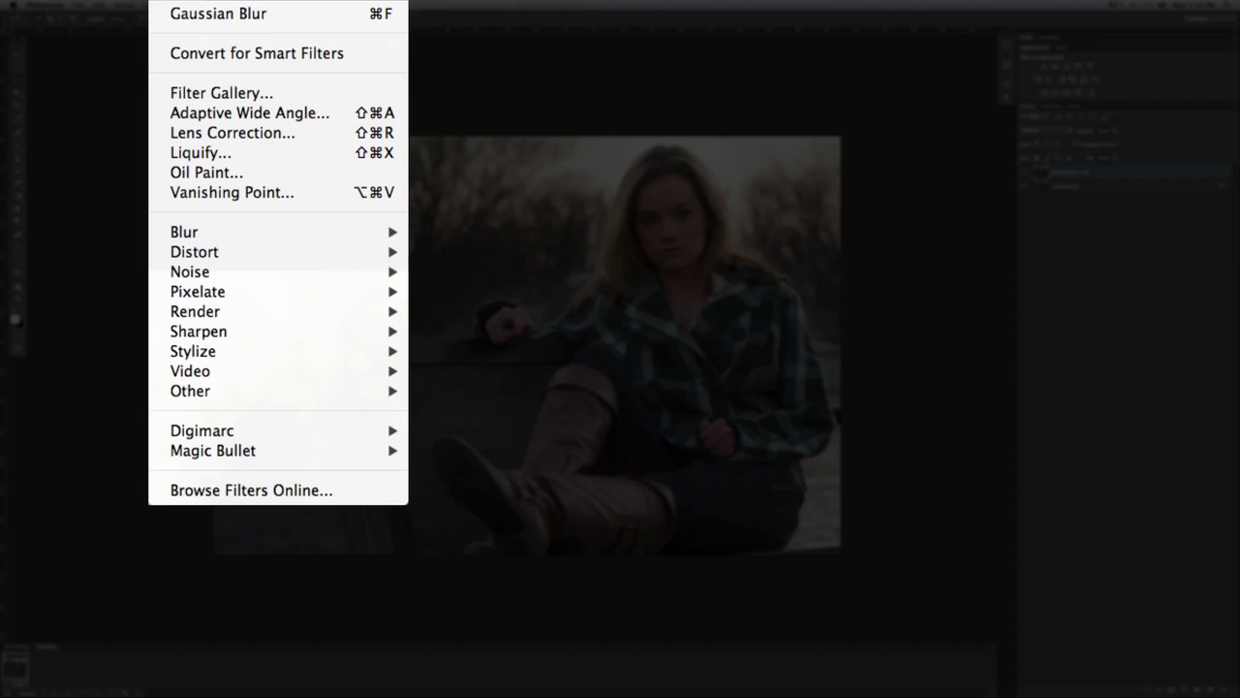
mouse_move(242, 118)
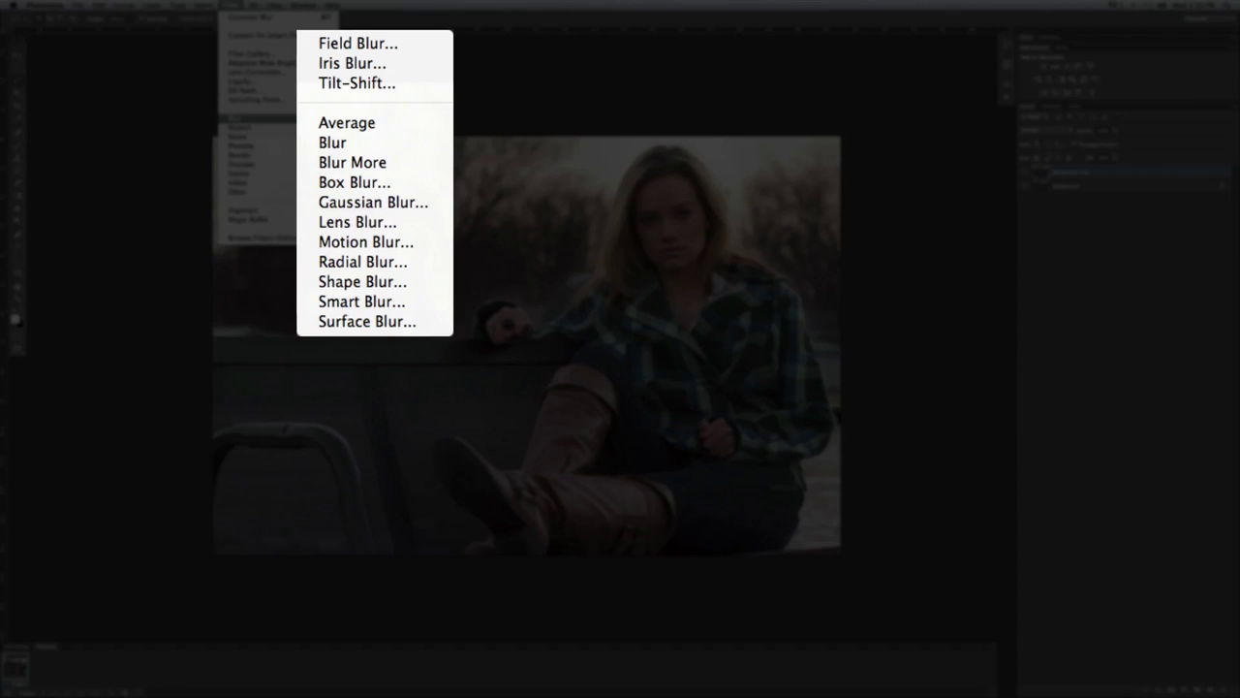
left_click(378, 197)
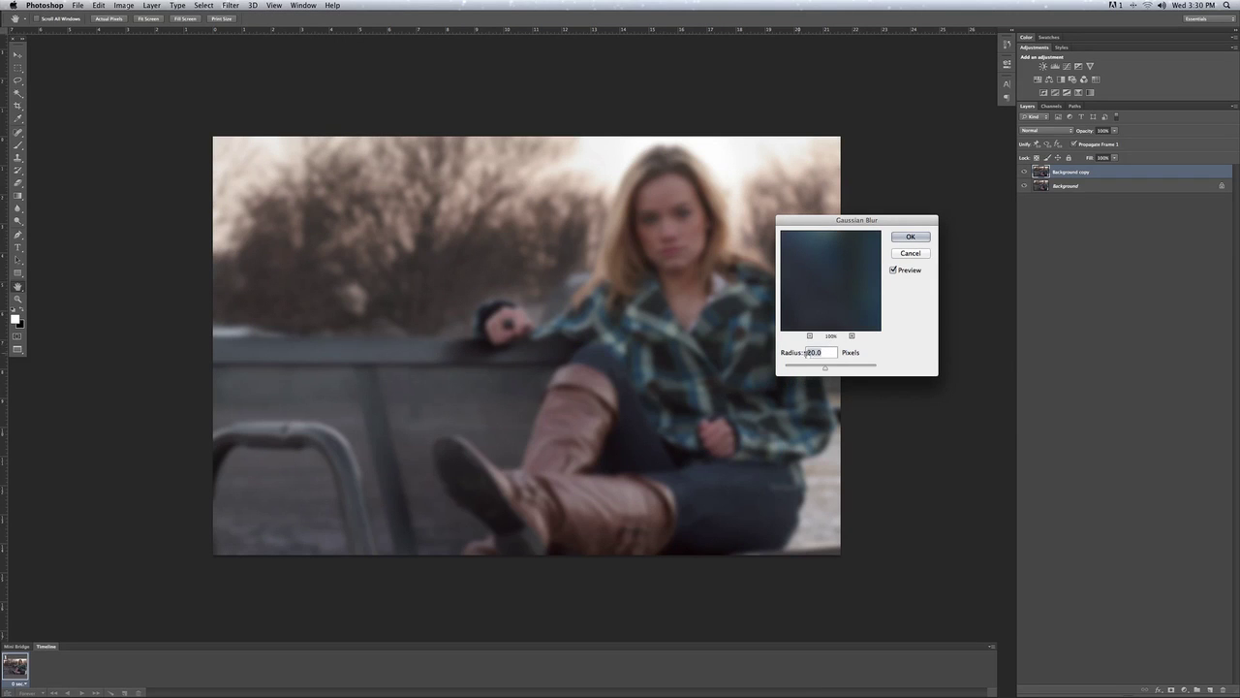
left_click(903, 236)
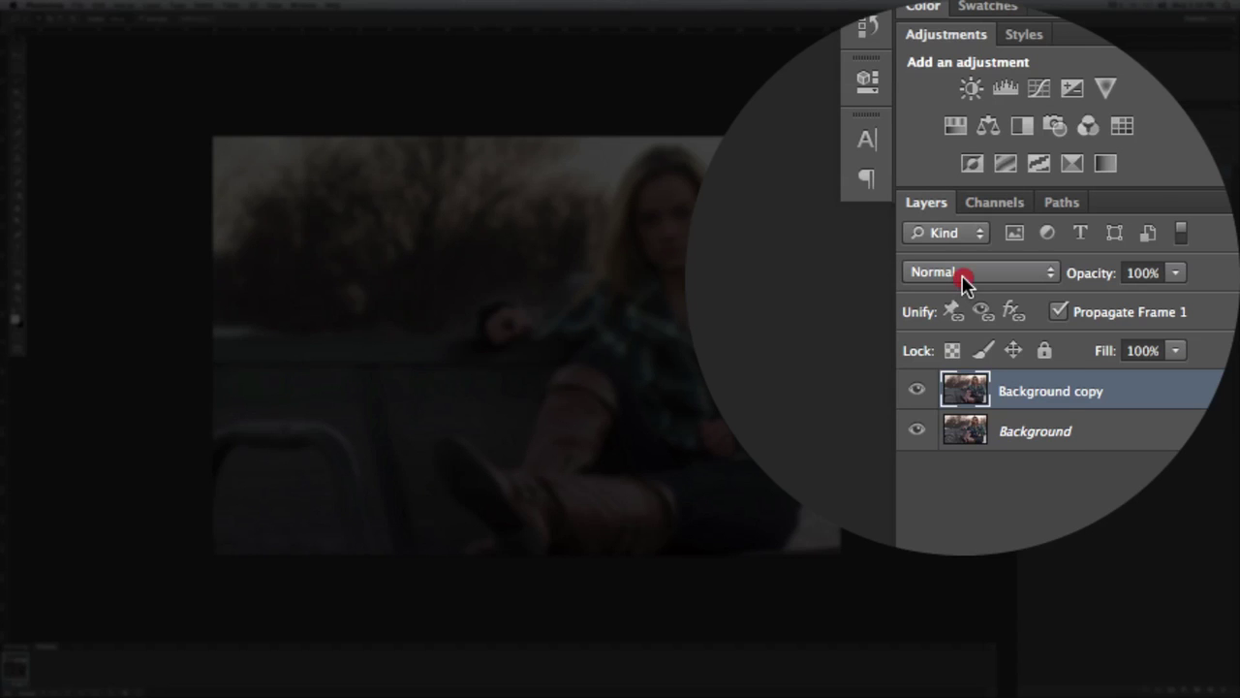
Step: Set the blurred Background copy to Soft Light and toggle its visibility to compare
left_click(962, 275)
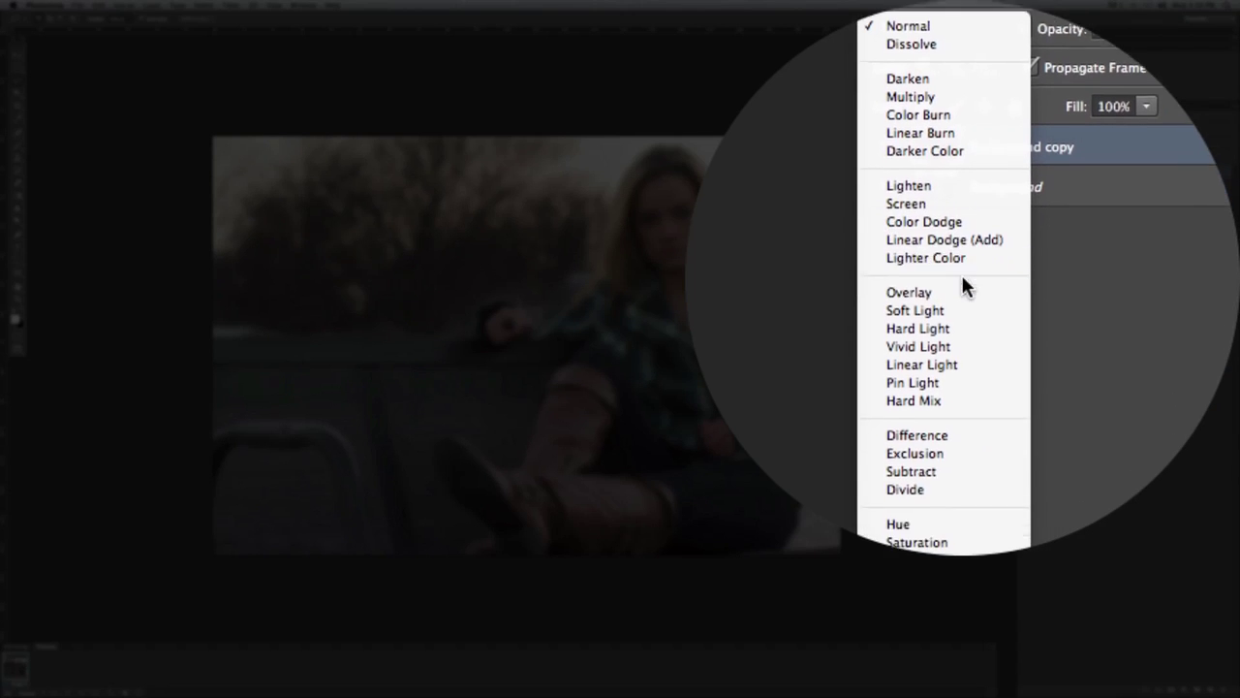
left_click(962, 279)
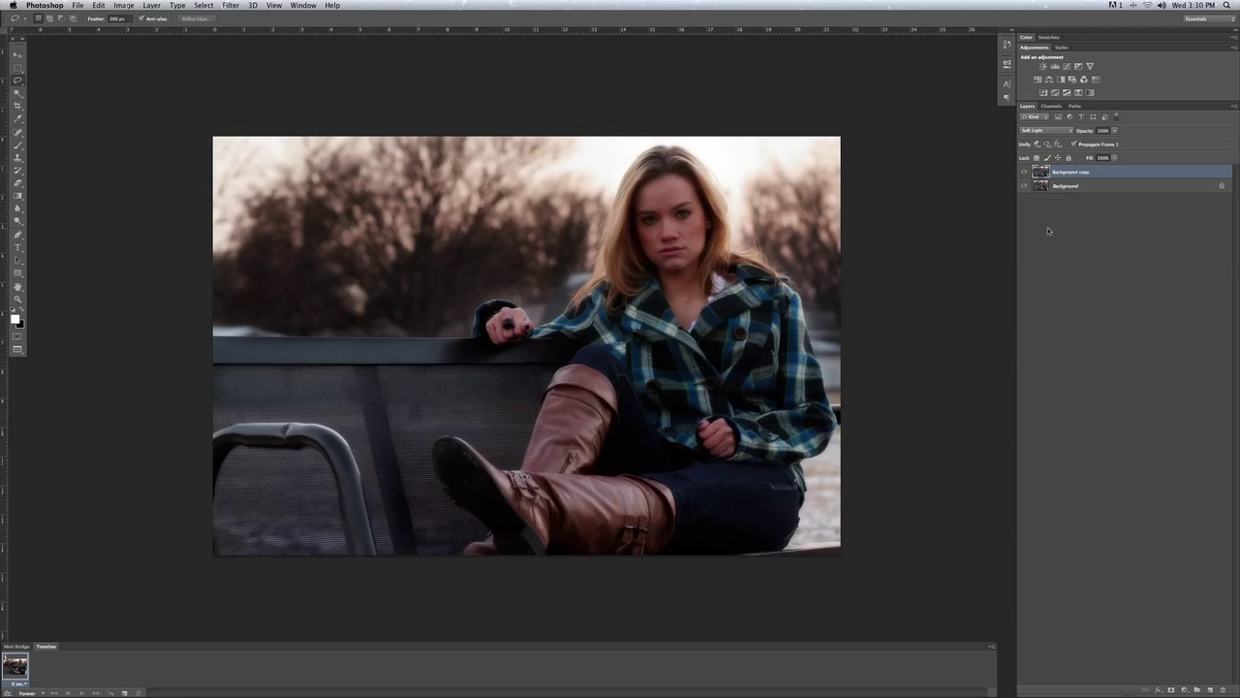
left_click(1026, 174)
left_click(1026, 174)
left_click(1026, 173)
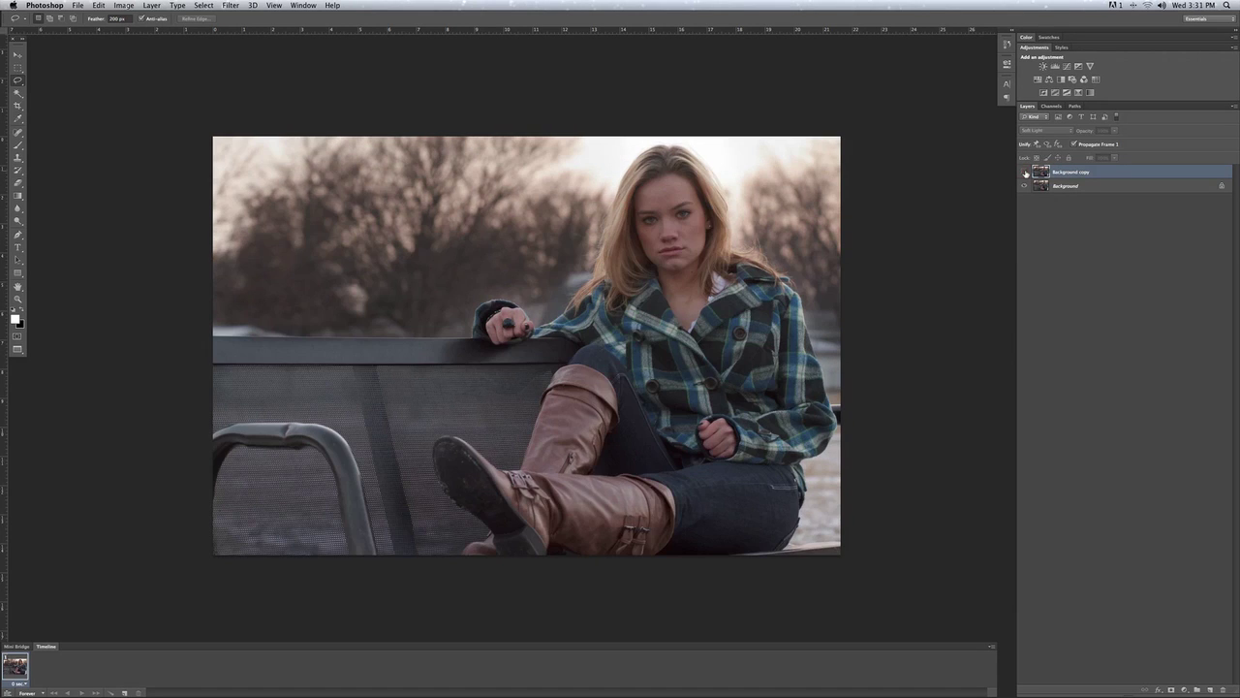
left_click(1026, 174)
left_click(1026, 173)
left_click(1026, 174)
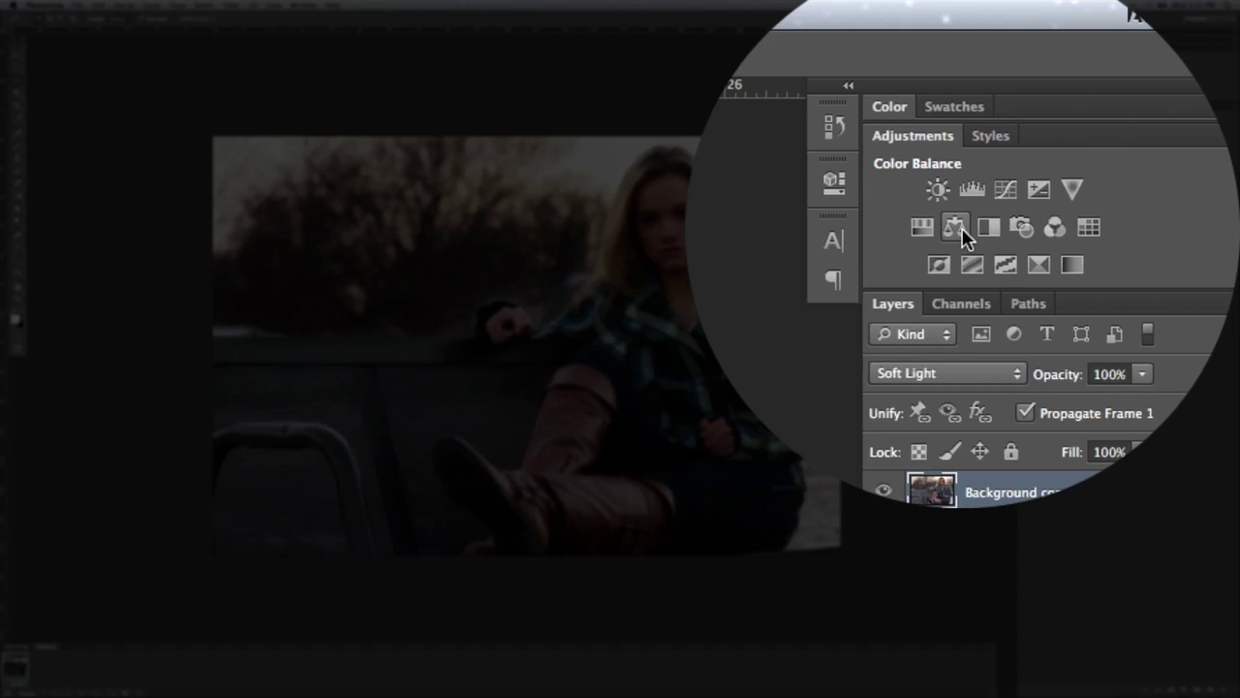
Step: Add a Color Balance layer and shift the Shadows to Cyan-Red -11 and toward yellow
left_click(962, 232)
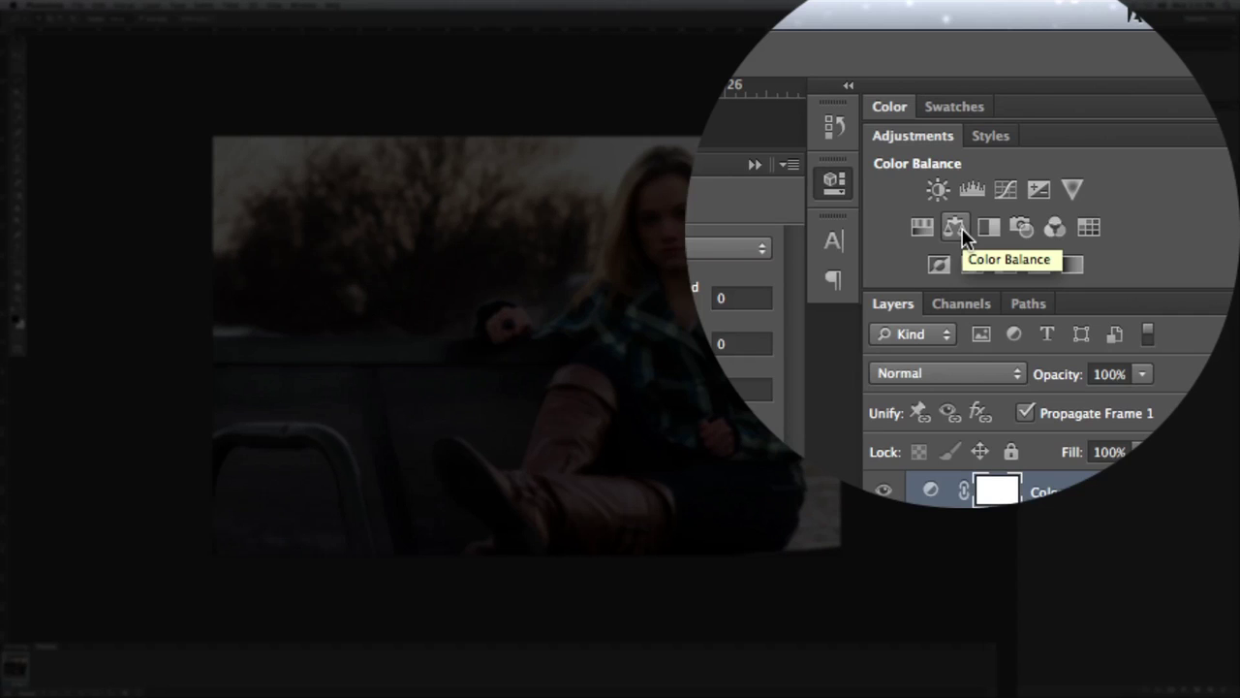
left_click(914, 248)
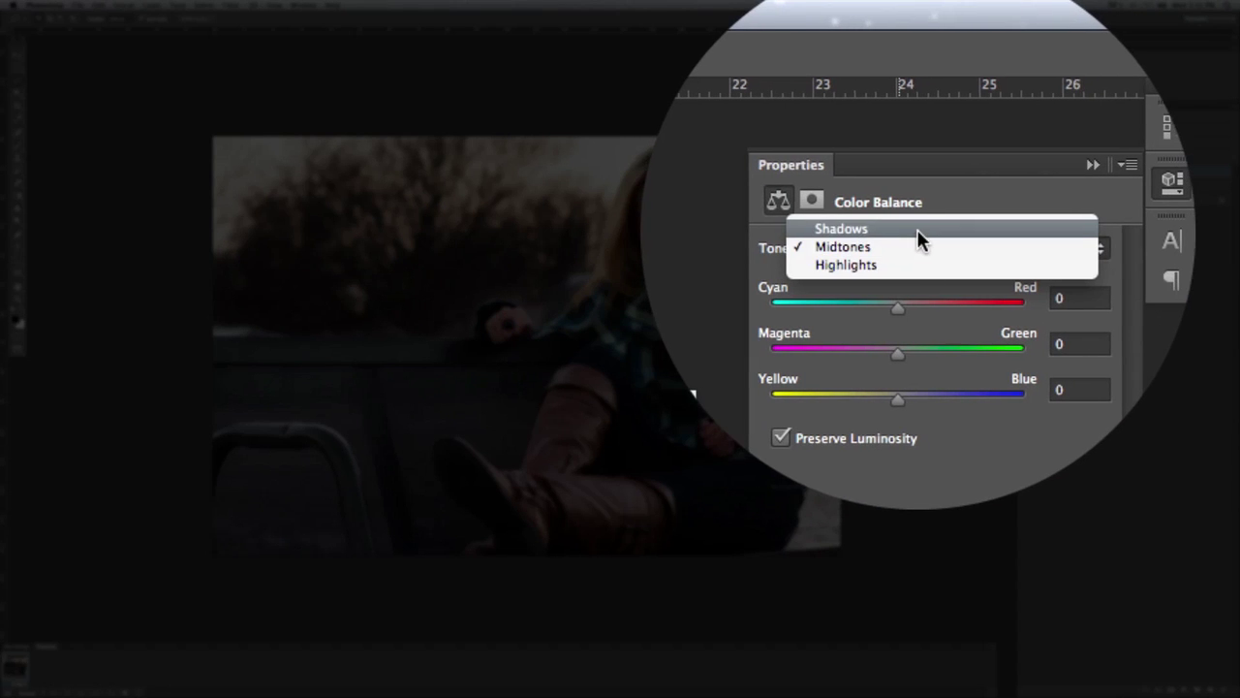
left_click(918, 232)
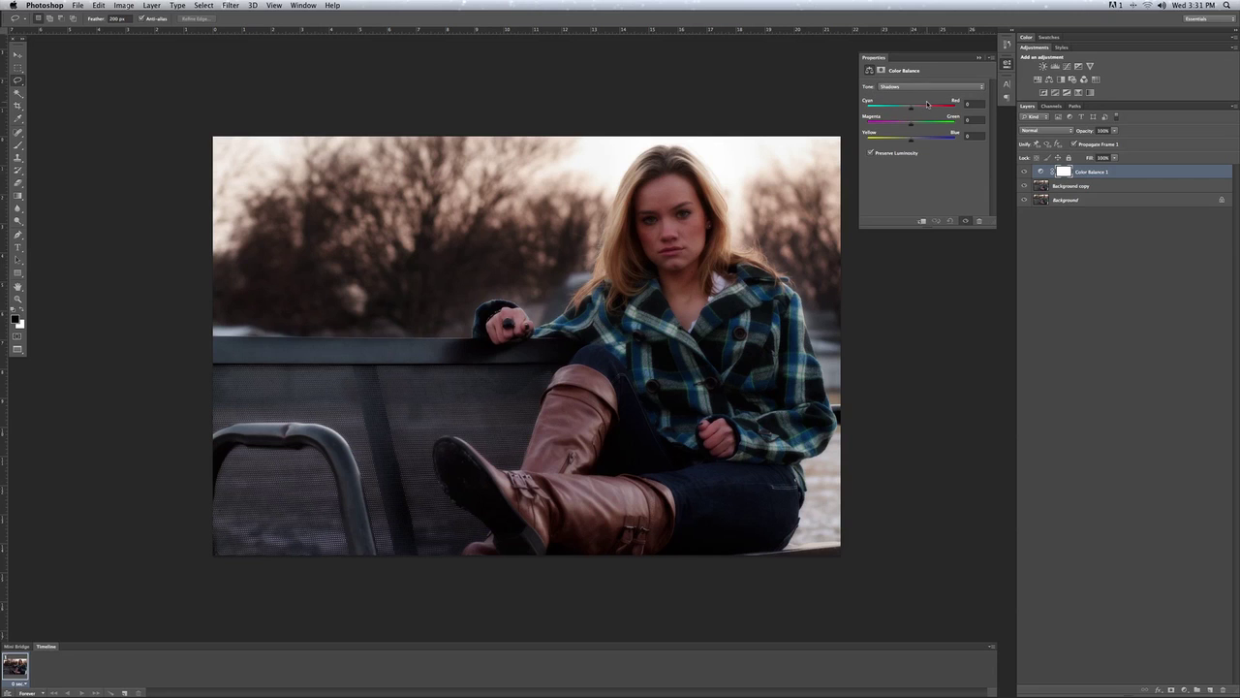
left_click_drag(926, 103, 906, 111)
left_click_drag(914, 140, 905, 142)
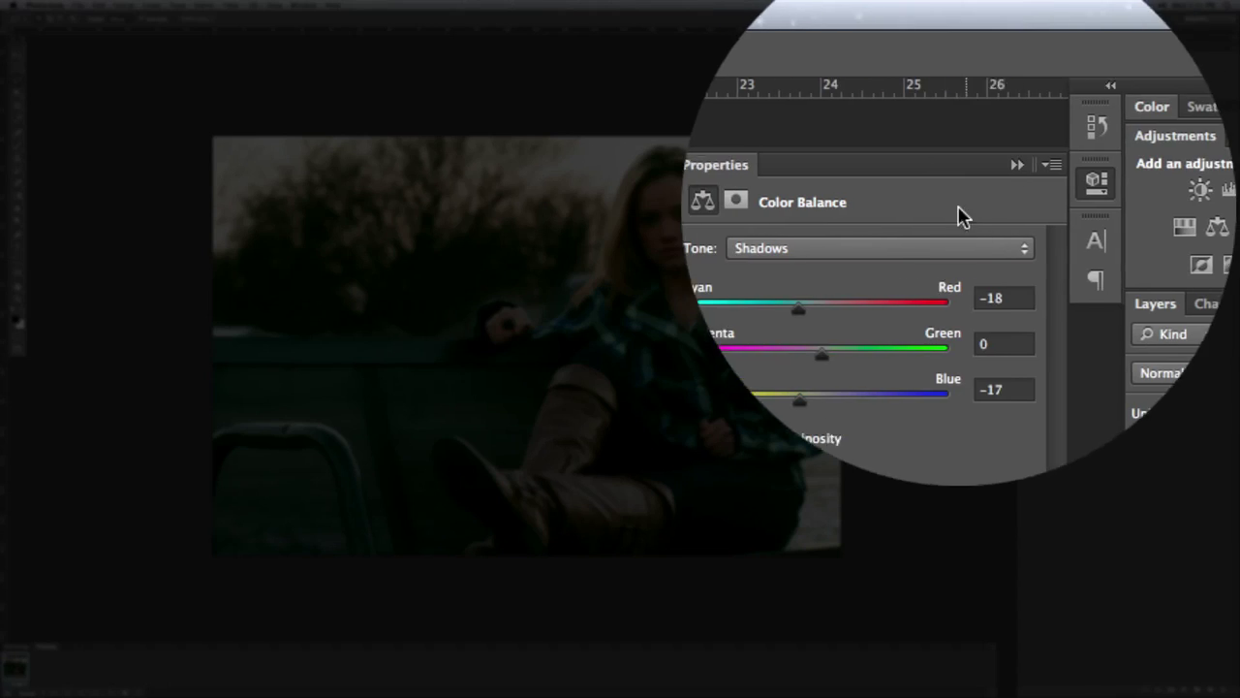
Step: Warm the Highlights to Red +25 and Yellow-Blue -24
left_click(924, 87)
left_click(912, 100)
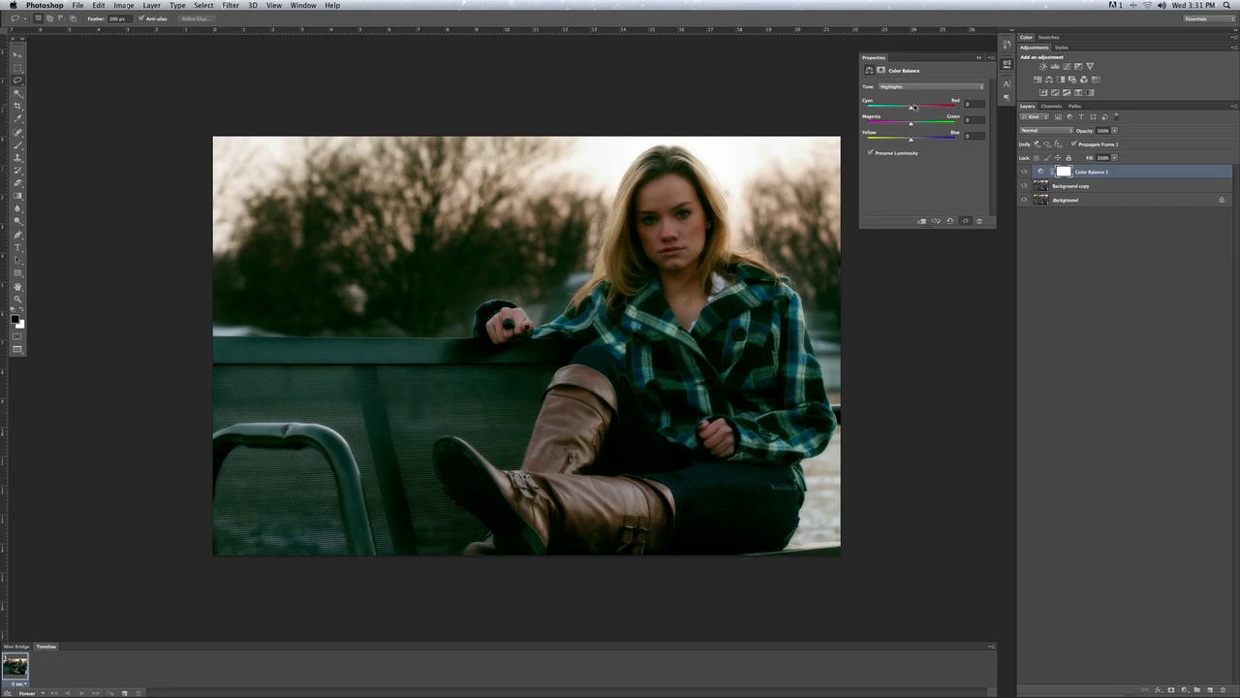
left_click_drag(911, 108, 923, 108)
left_click_drag(912, 142, 896, 142)
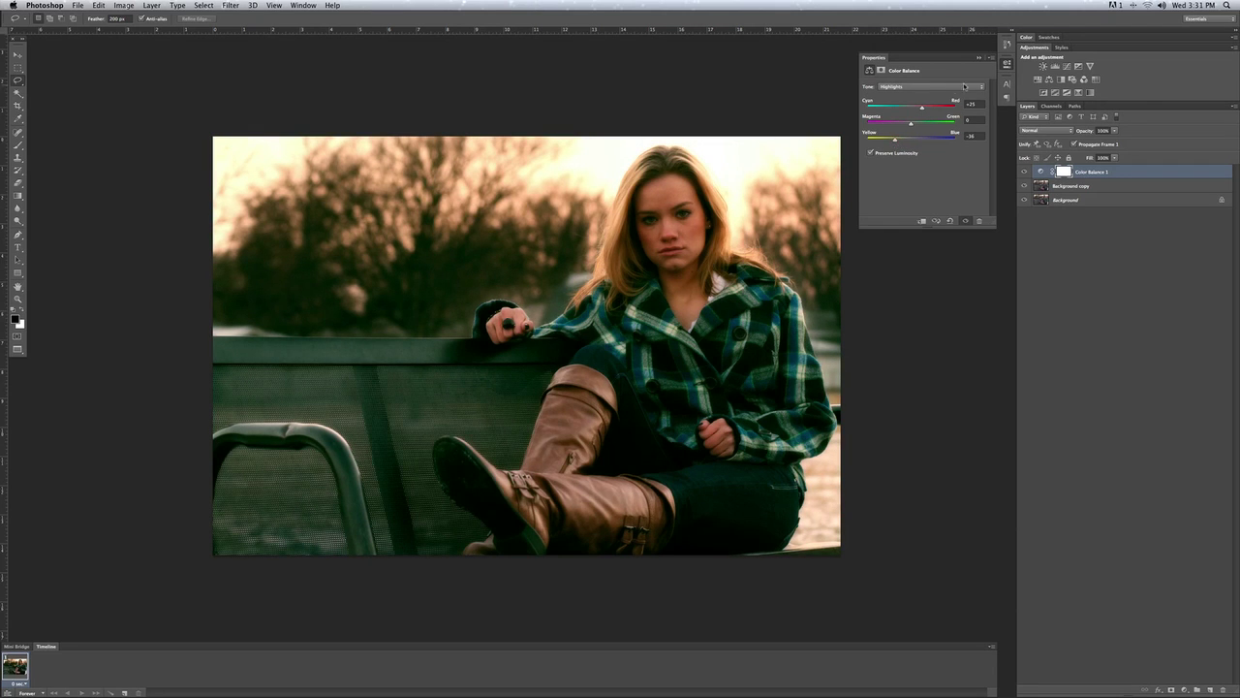
left_click(978, 57)
Step: Toggle the Color Balance grade on and off to compare, leaving it visible
left_click(1025, 171)
left_click(1025, 172)
left_click(1025, 172)
left_click(1025, 171)
left_click(1025, 172)
left_click(1025, 171)
left_click(1025, 172)
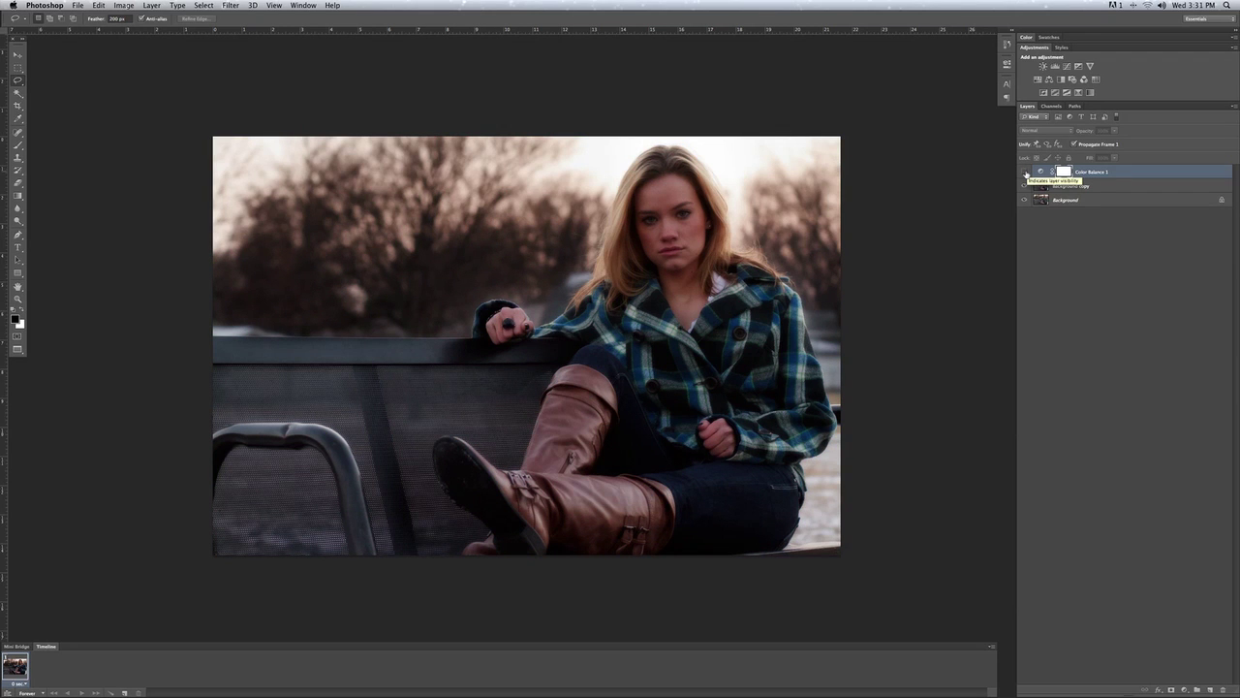
left_click(1025, 172)
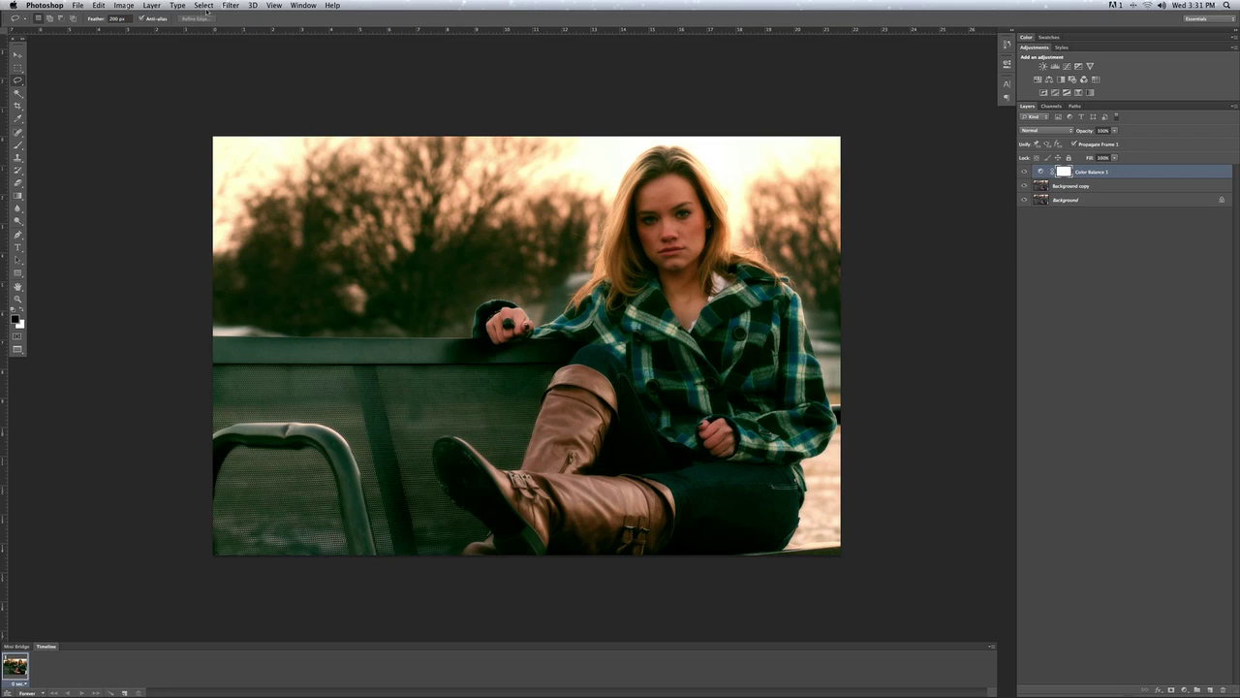
Step: Add a new blank Layer 1
left_click(152, 6)
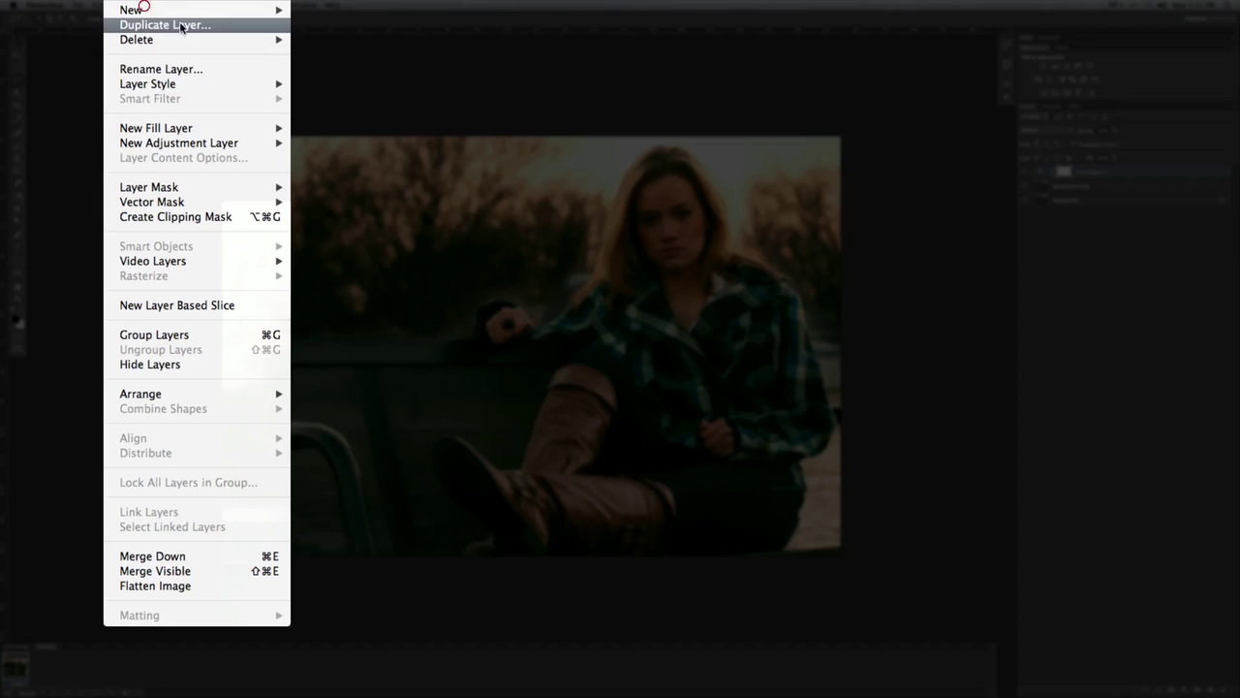
mouse_move(194, 9)
left_click(261, 13)
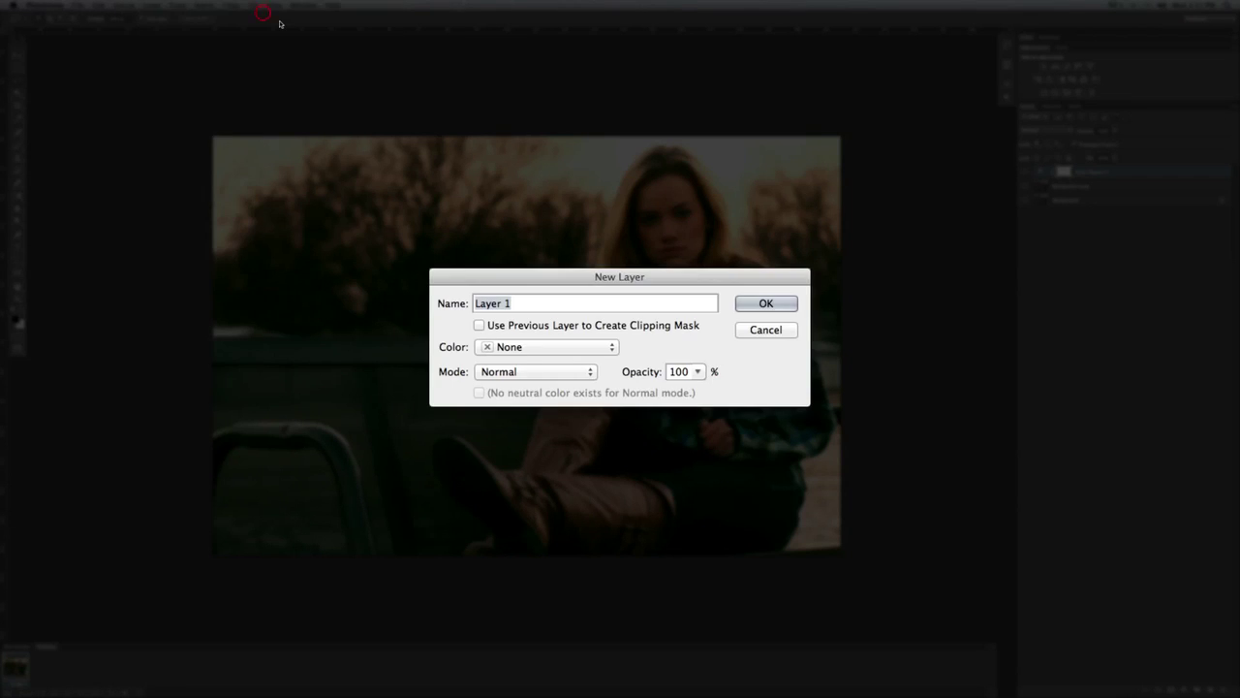
left_click(746, 303)
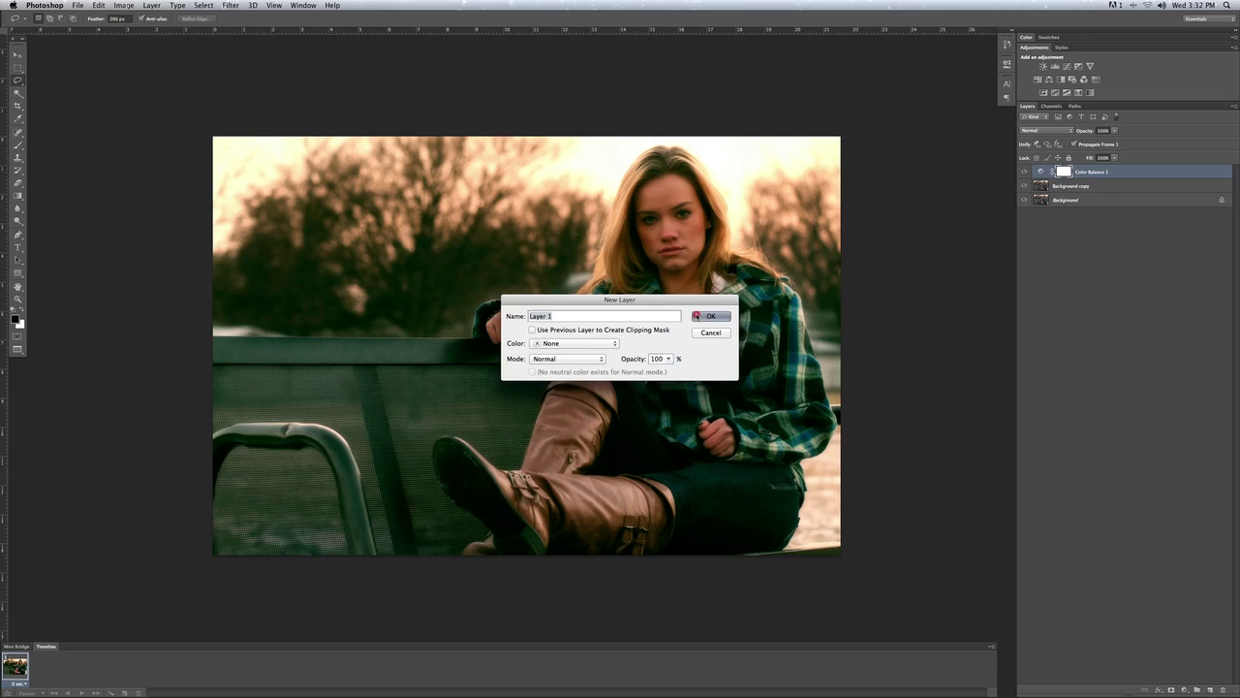
Step: Add a Solid Color fill layer in pale blue-grey #90a9b9
left_click(153, 5)
mouse_move(222, 121)
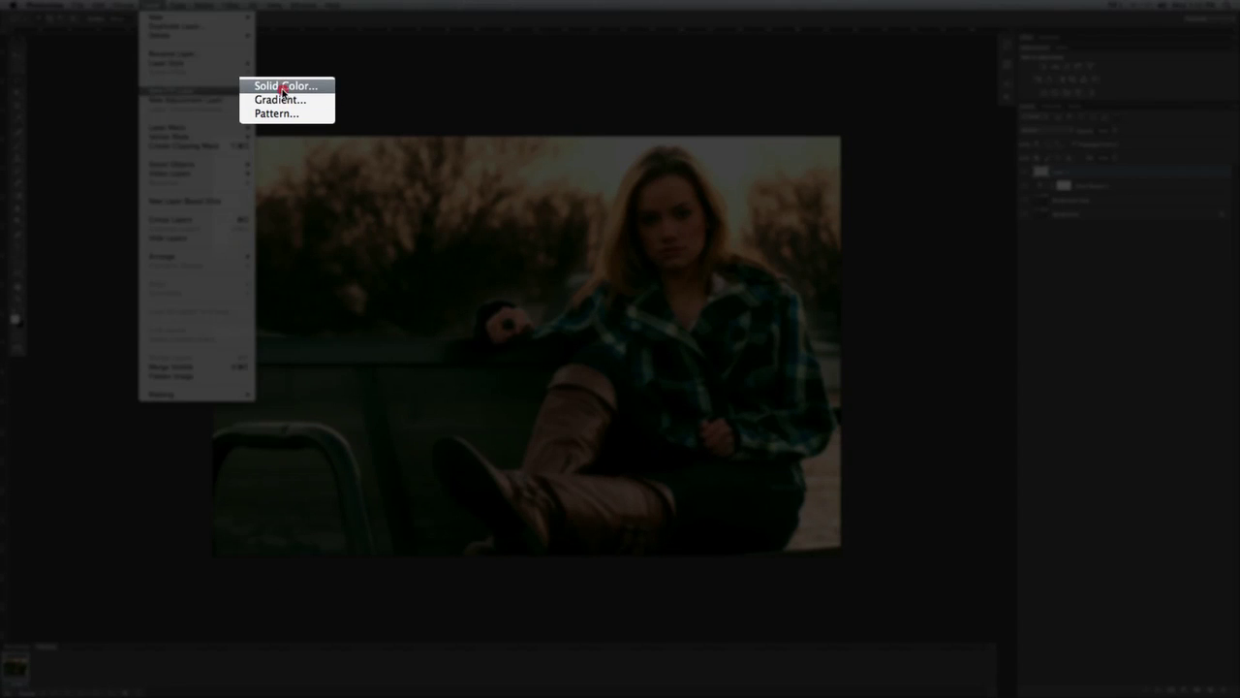
left_click(283, 88)
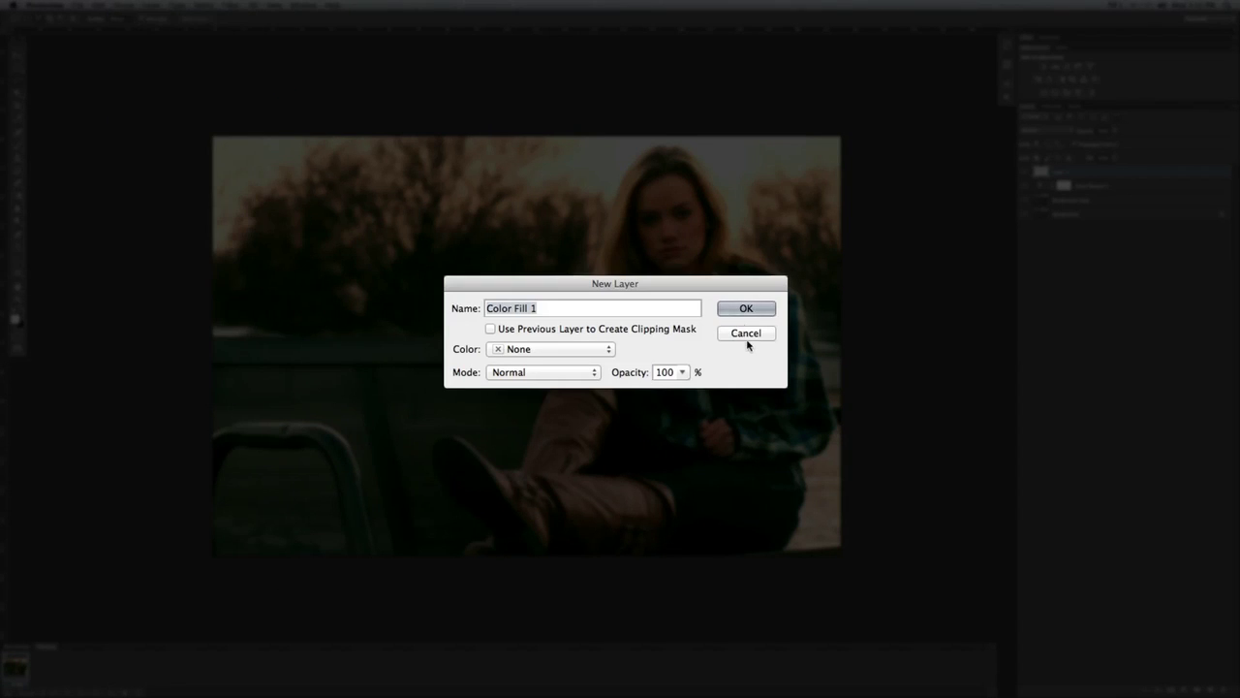
left_click(746, 308)
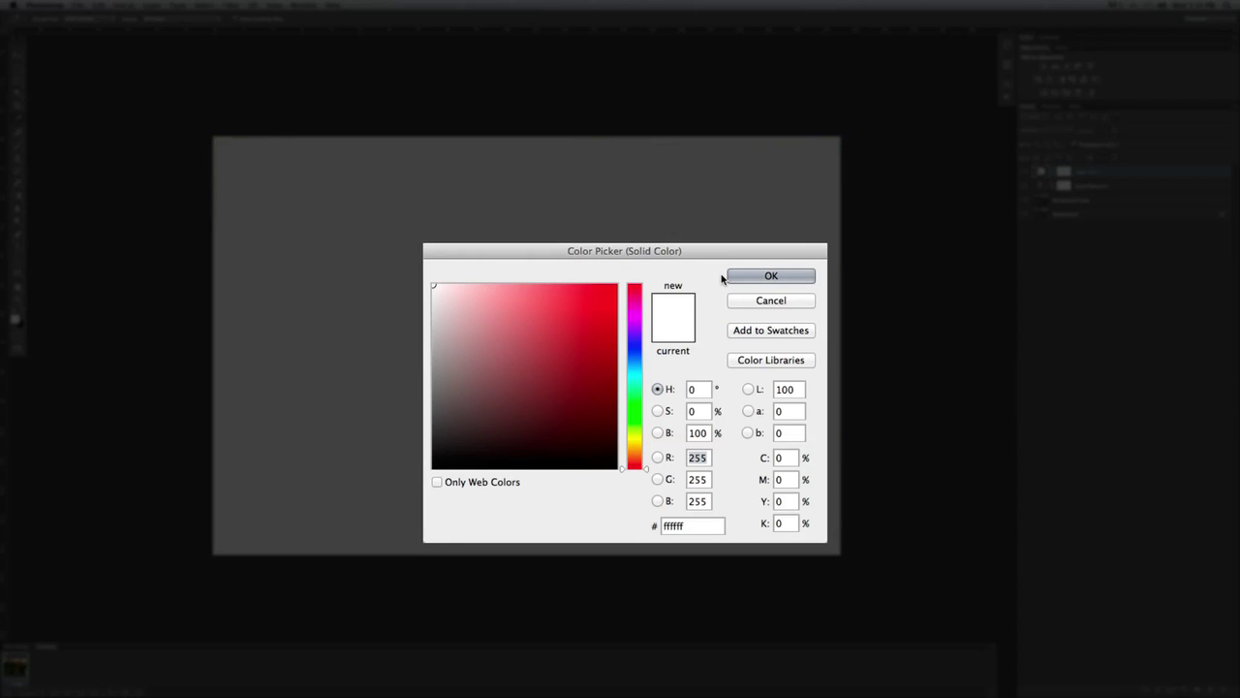
left_click(634, 366)
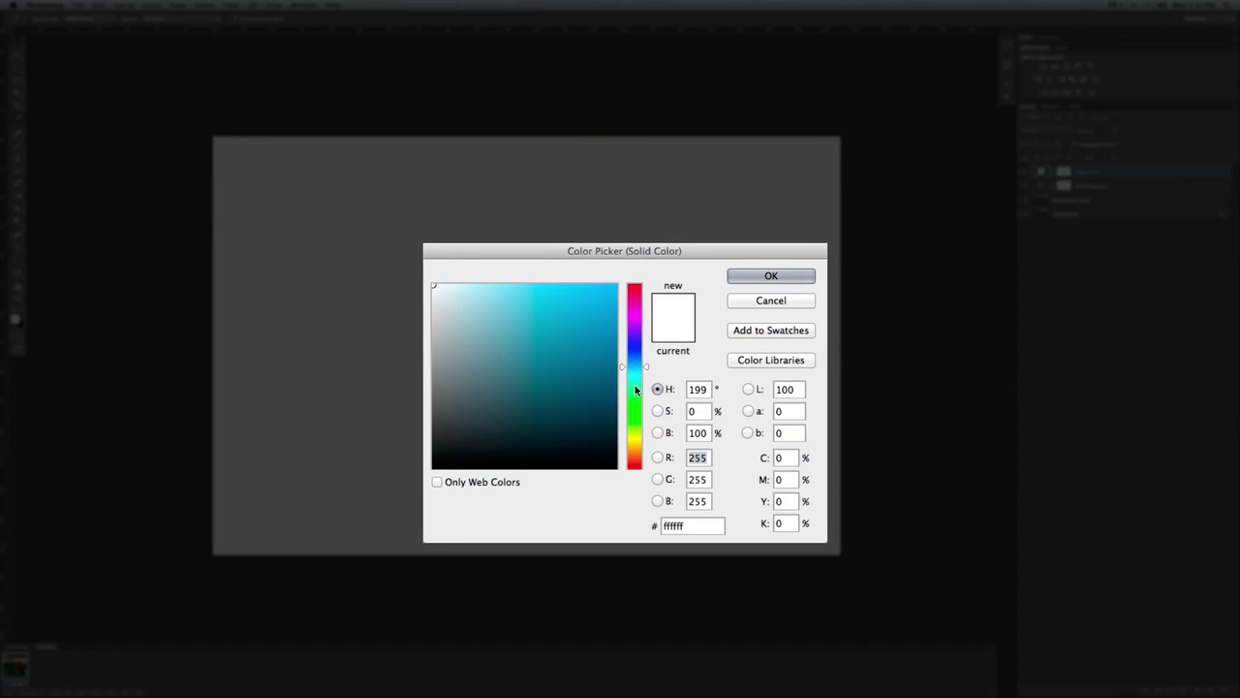
left_click(635, 364)
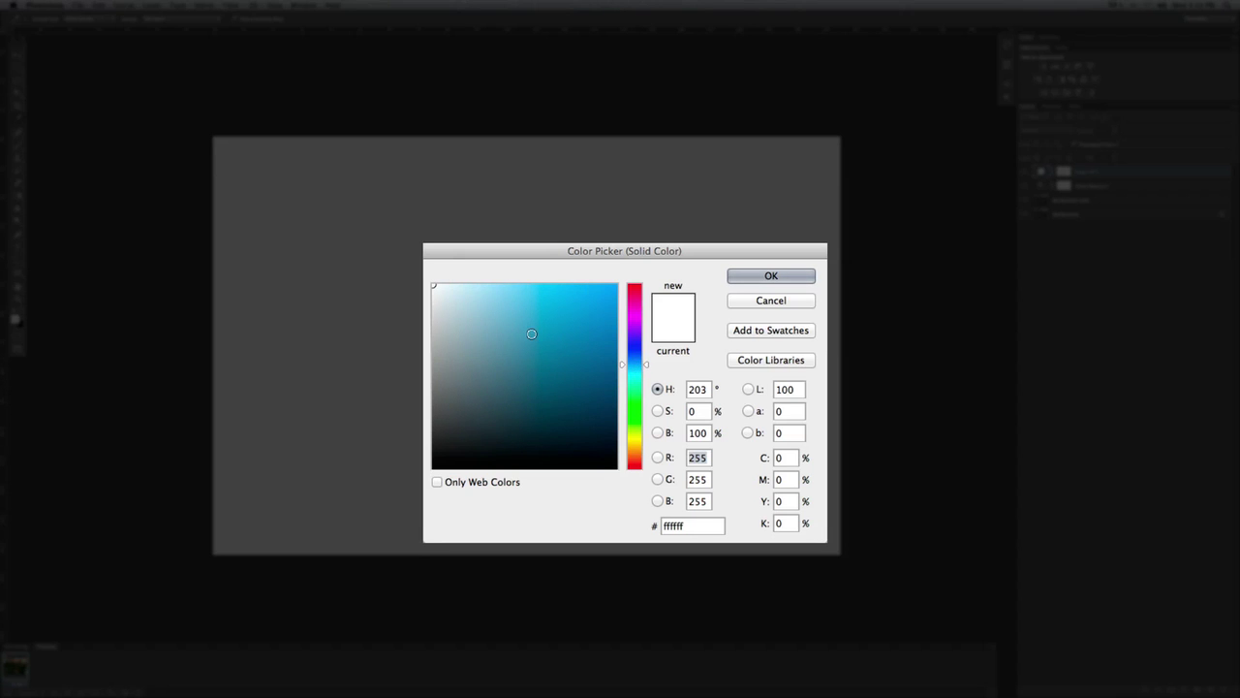
left_click(473, 334)
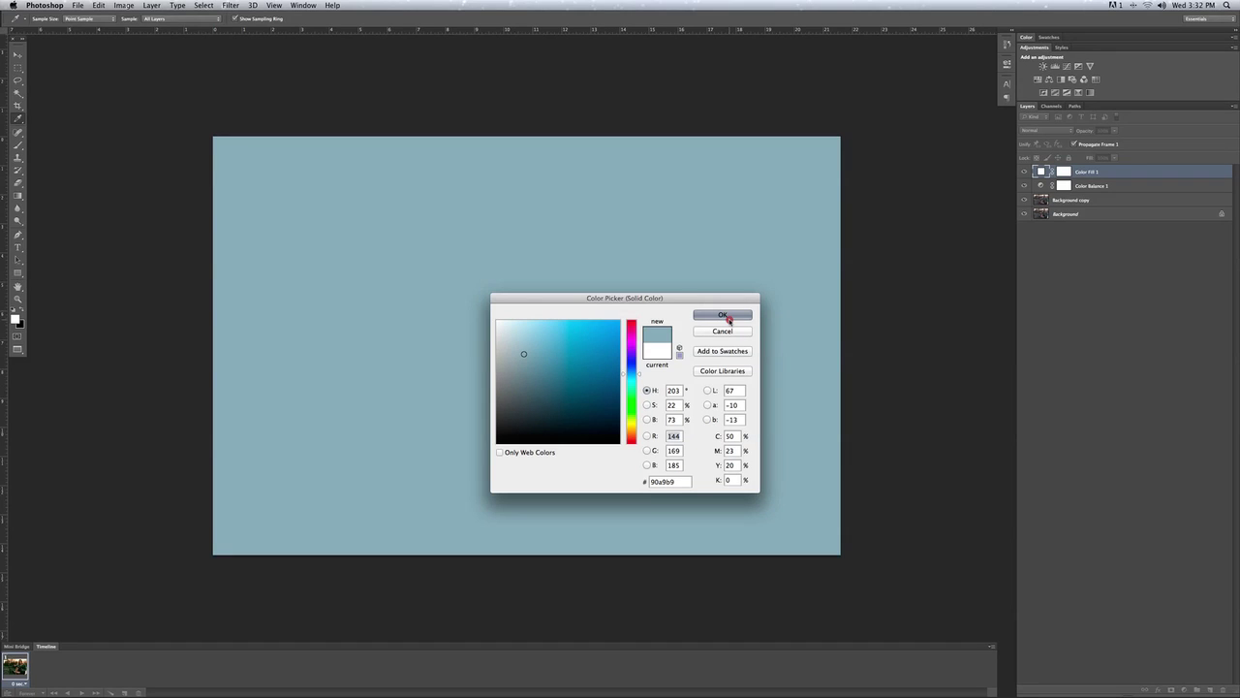
left_click(725, 317)
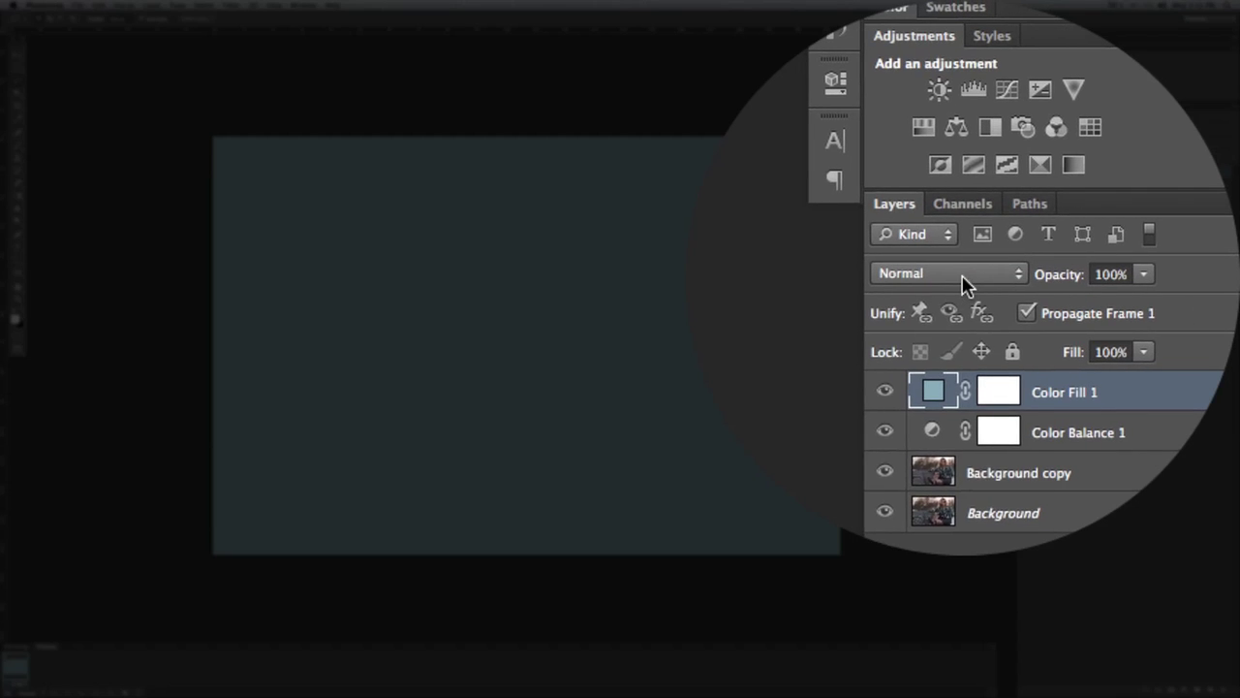
Step: Set Color Fill 1 to Lighten blend mode at about 43% opacity
left_click(1047, 130)
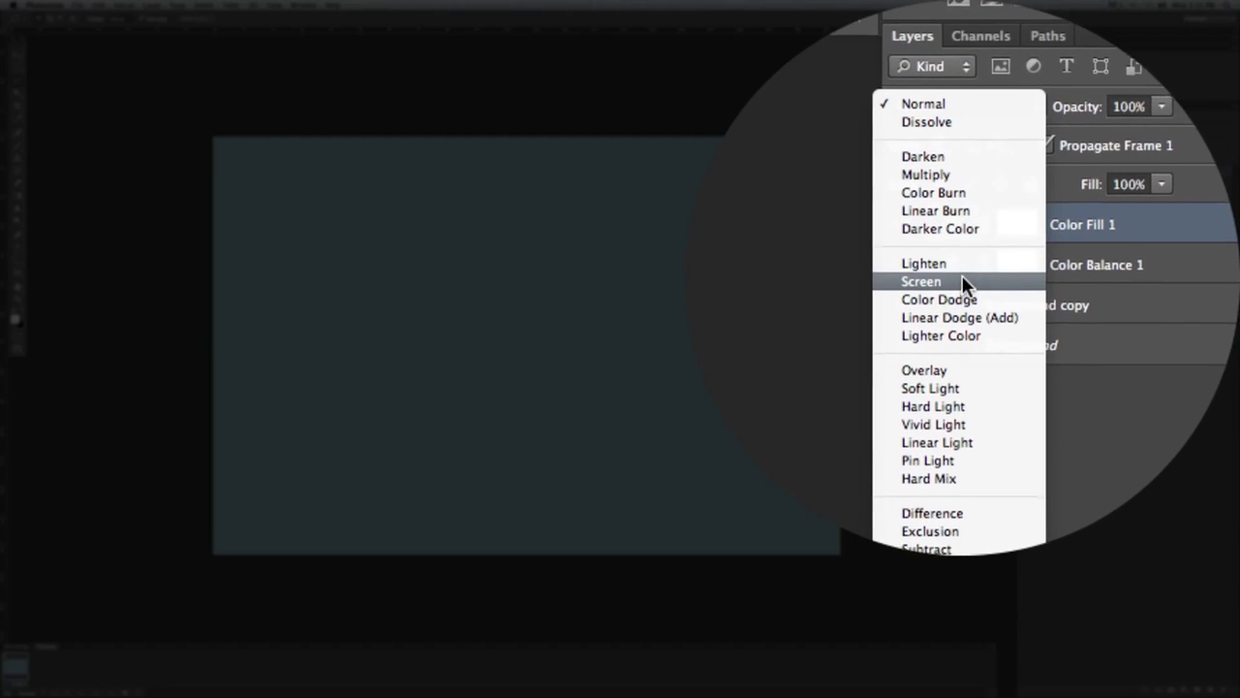
left_click(1045, 187)
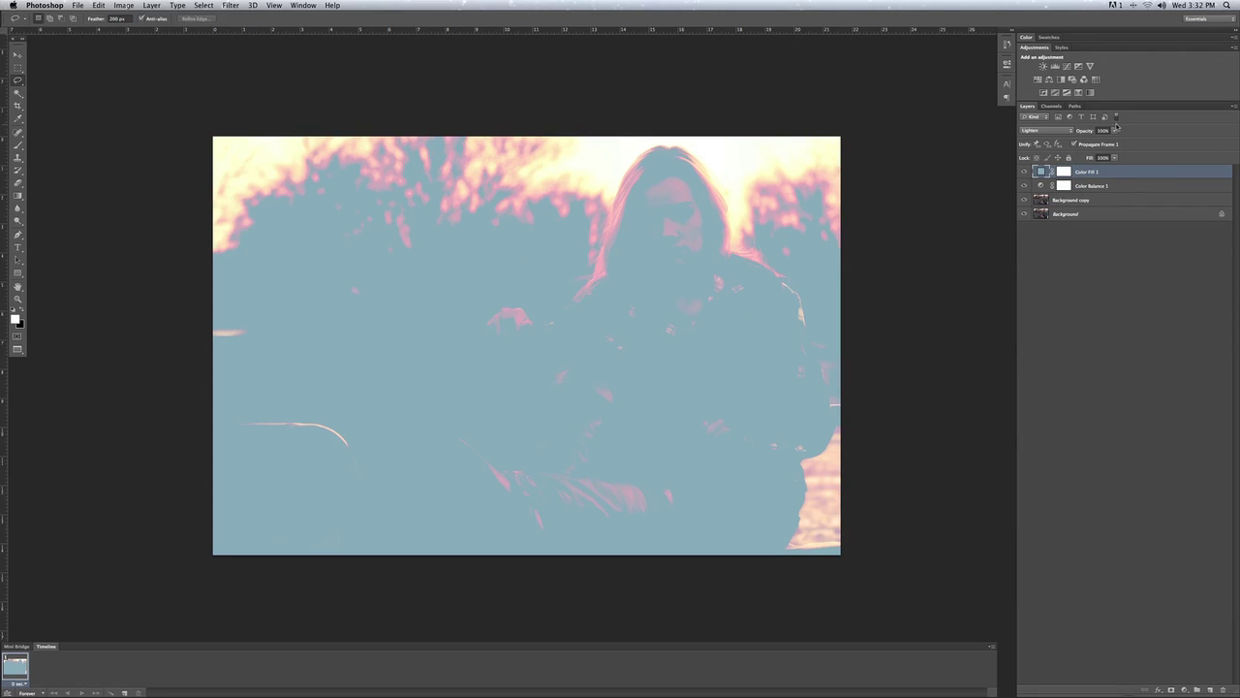
left_click(1116, 129)
left_click(1086, 143)
left_click_drag(1086, 144, 1090, 143)
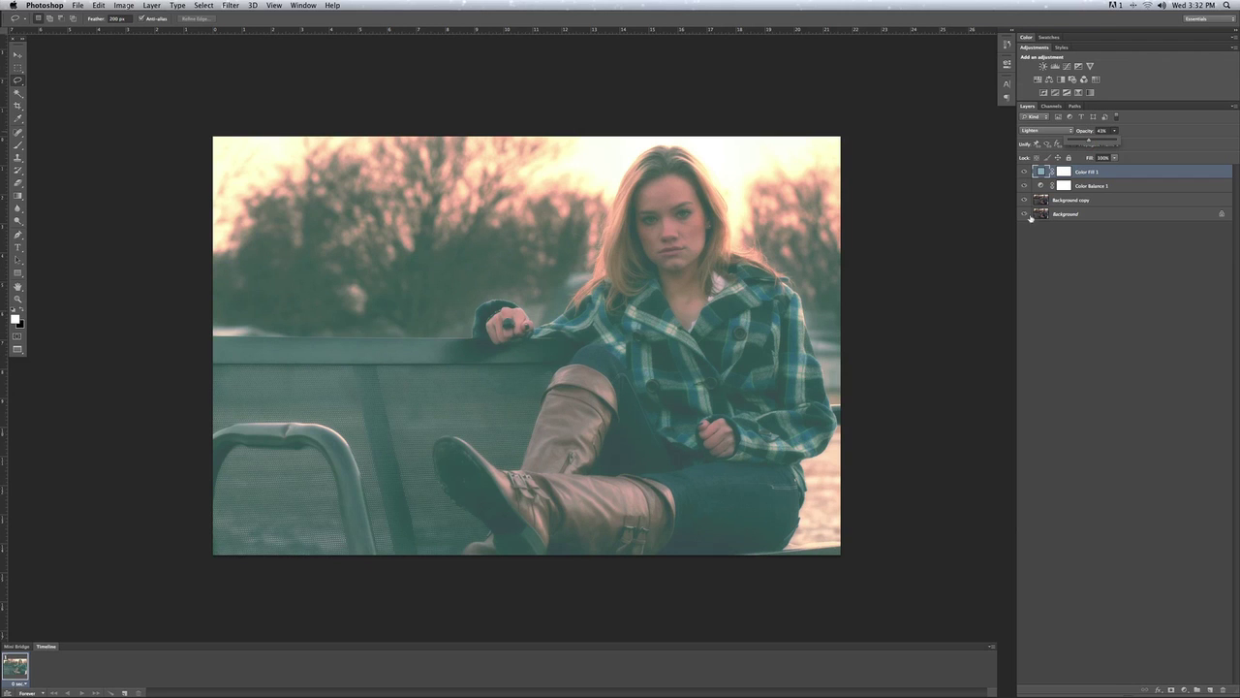
Step: Toggle Color Fill 1's visibility to compare, then reselect the layer
left_click(1056, 250)
left_click(1025, 171)
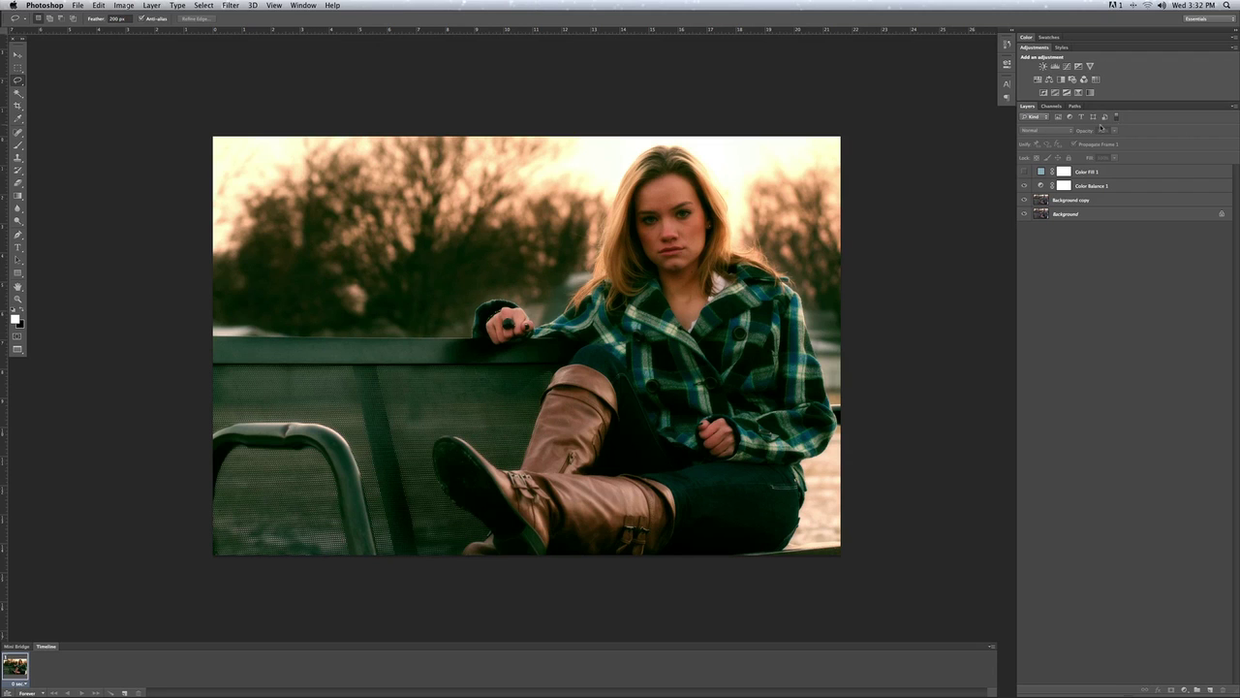
left_click(1024, 171)
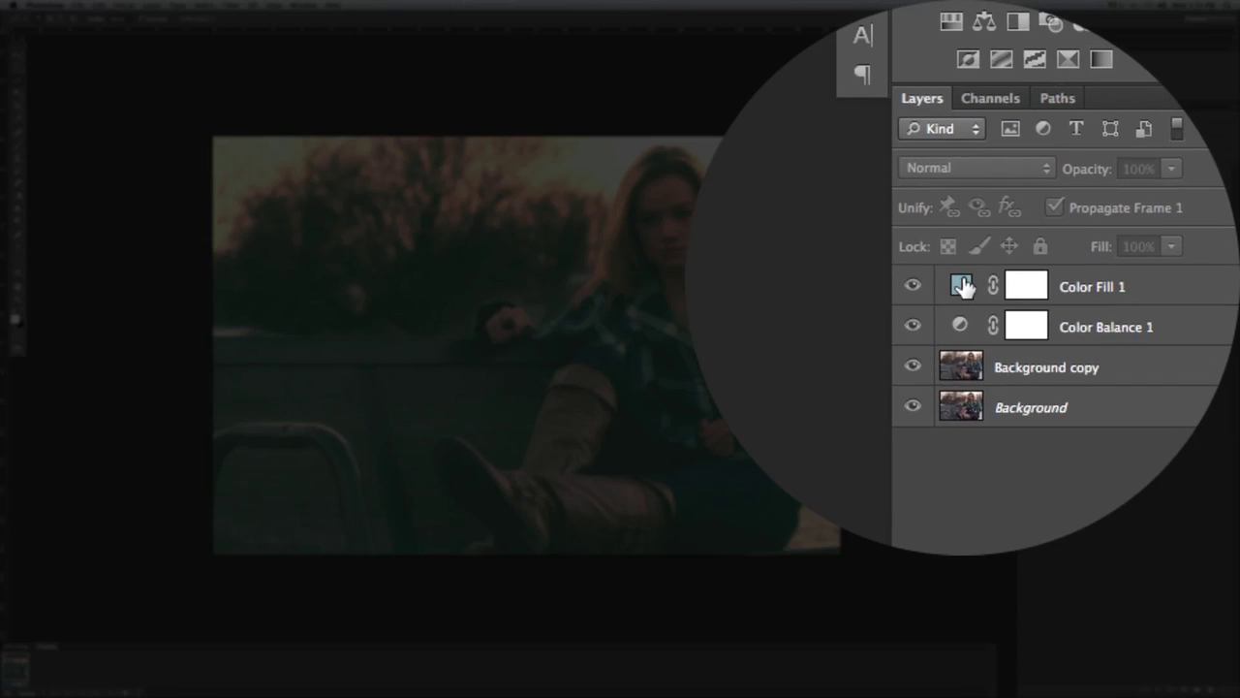
left_click(1040, 171)
Step: Recolour Color Fill 1 to a muted yellow, #b9b190
double_click(963, 286)
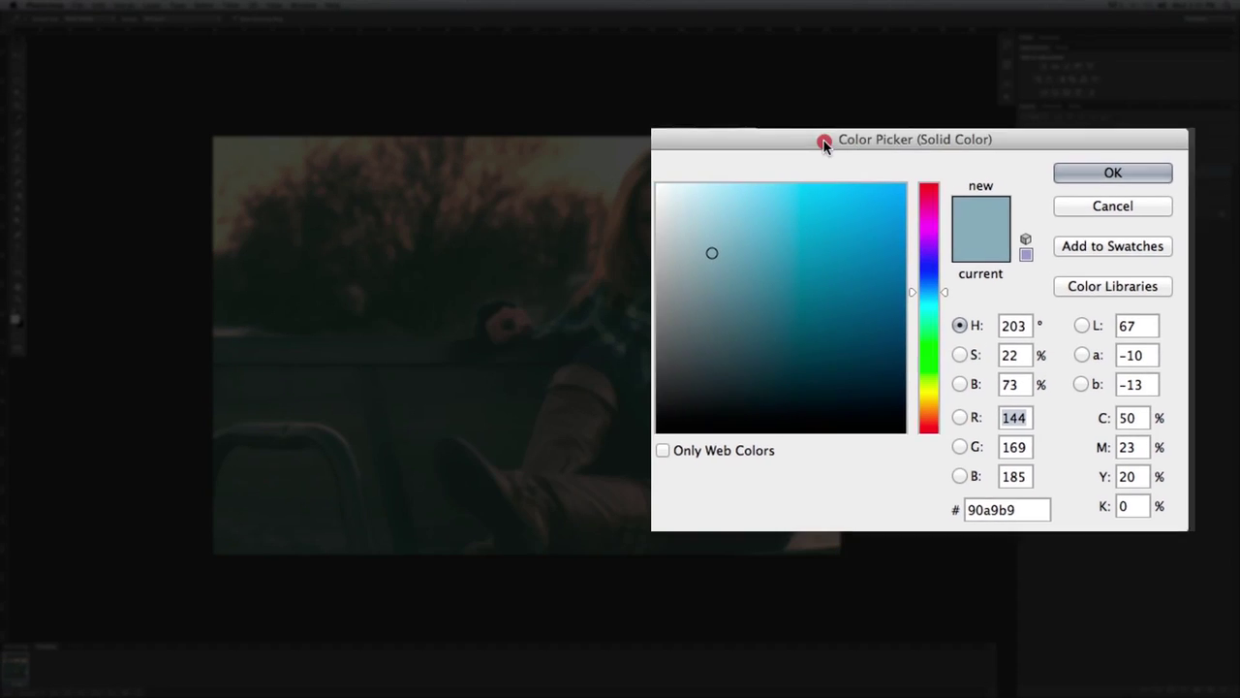
left_click_drag(824, 144, 876, 143)
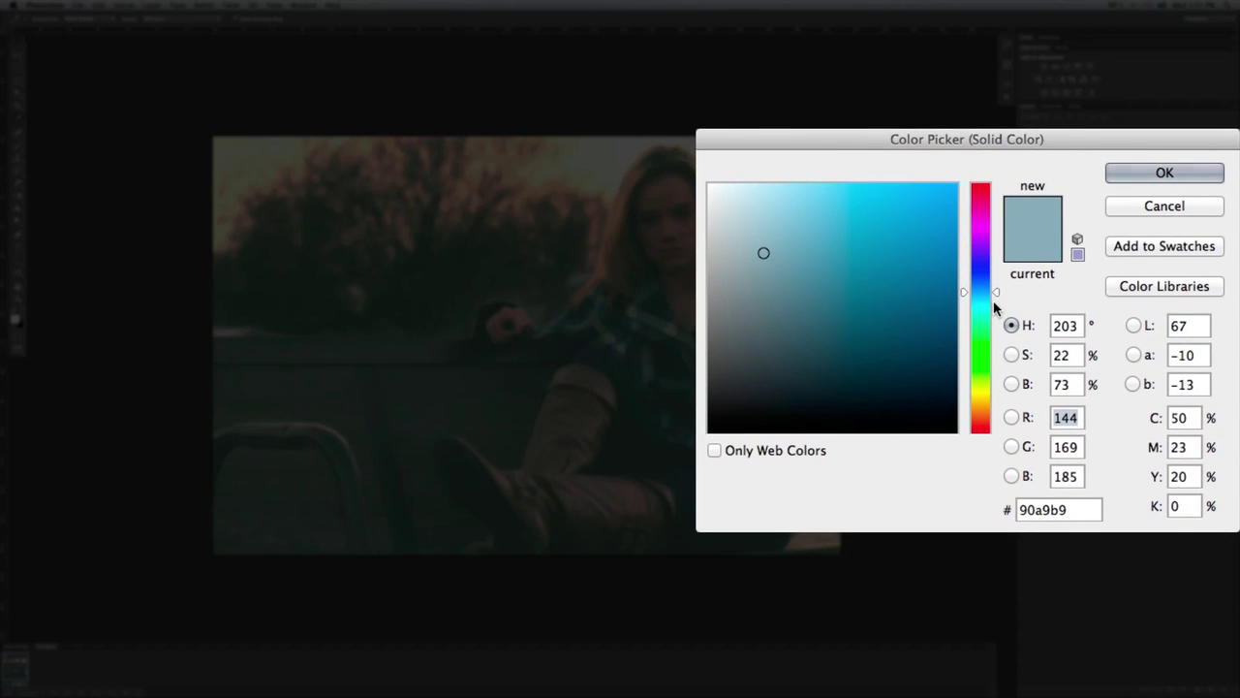
left_click_drag(999, 293, 995, 419)
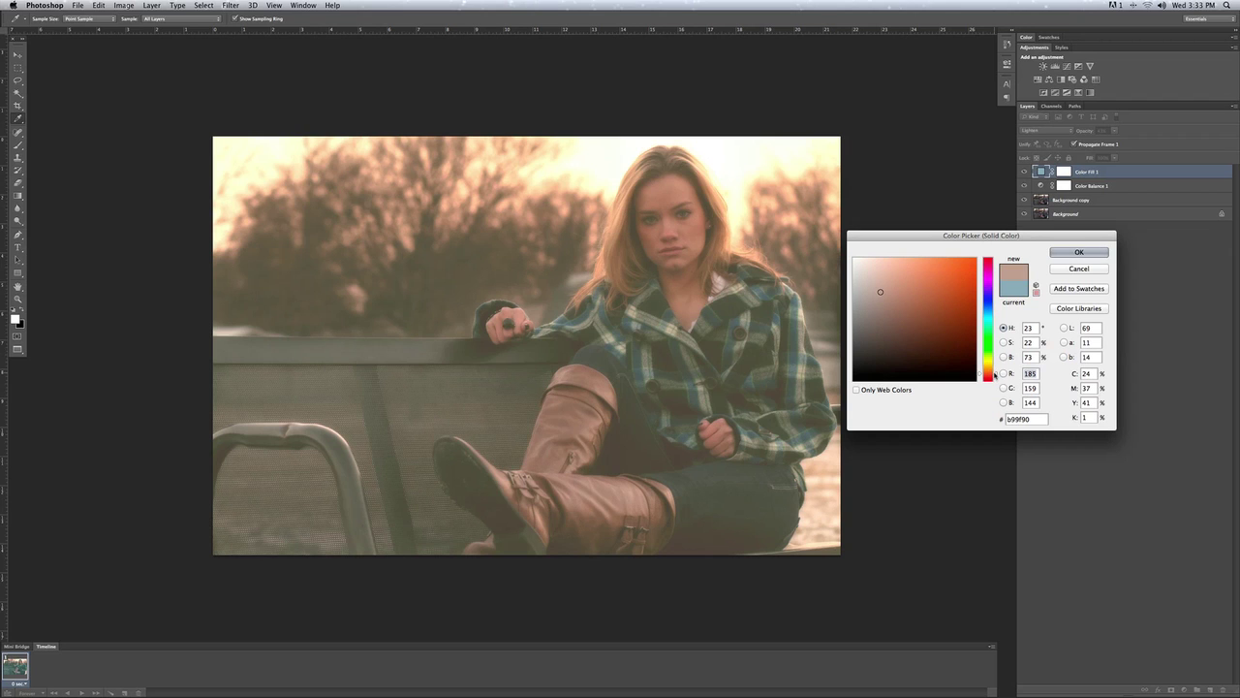
left_click_drag(995, 374, 996, 364)
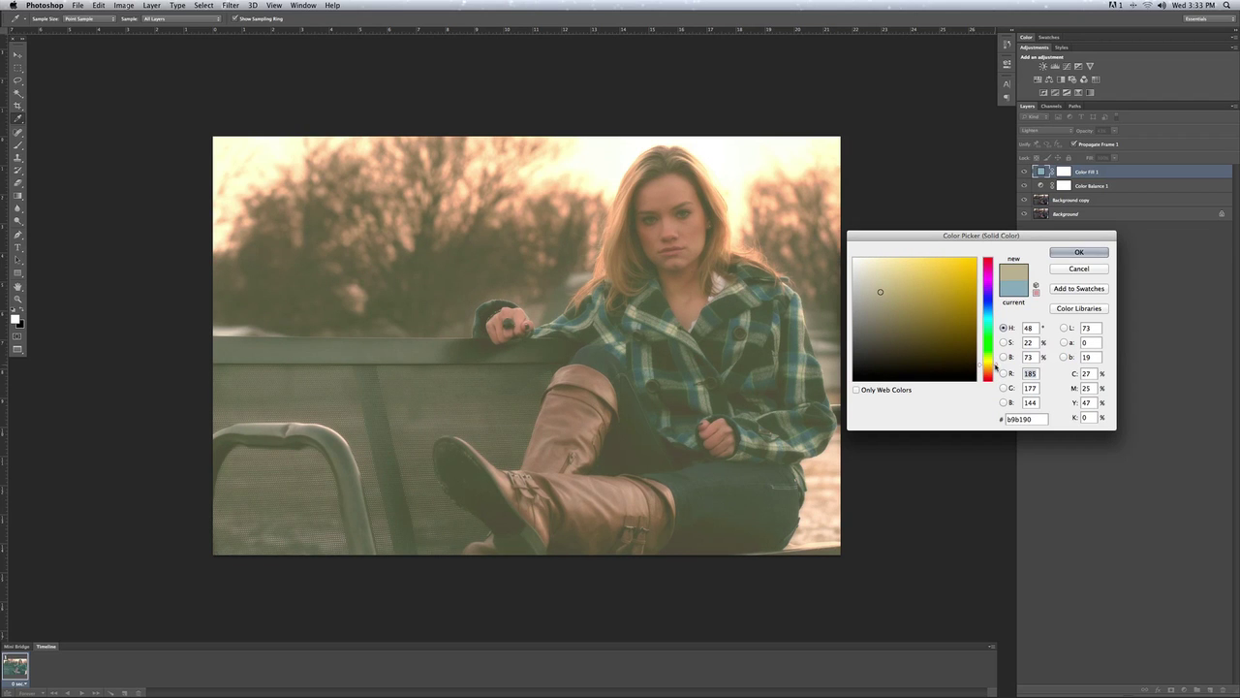
left_click(1081, 253)
Step: Lower Color Fill 1's opacity to 32%
left_click(1114, 130)
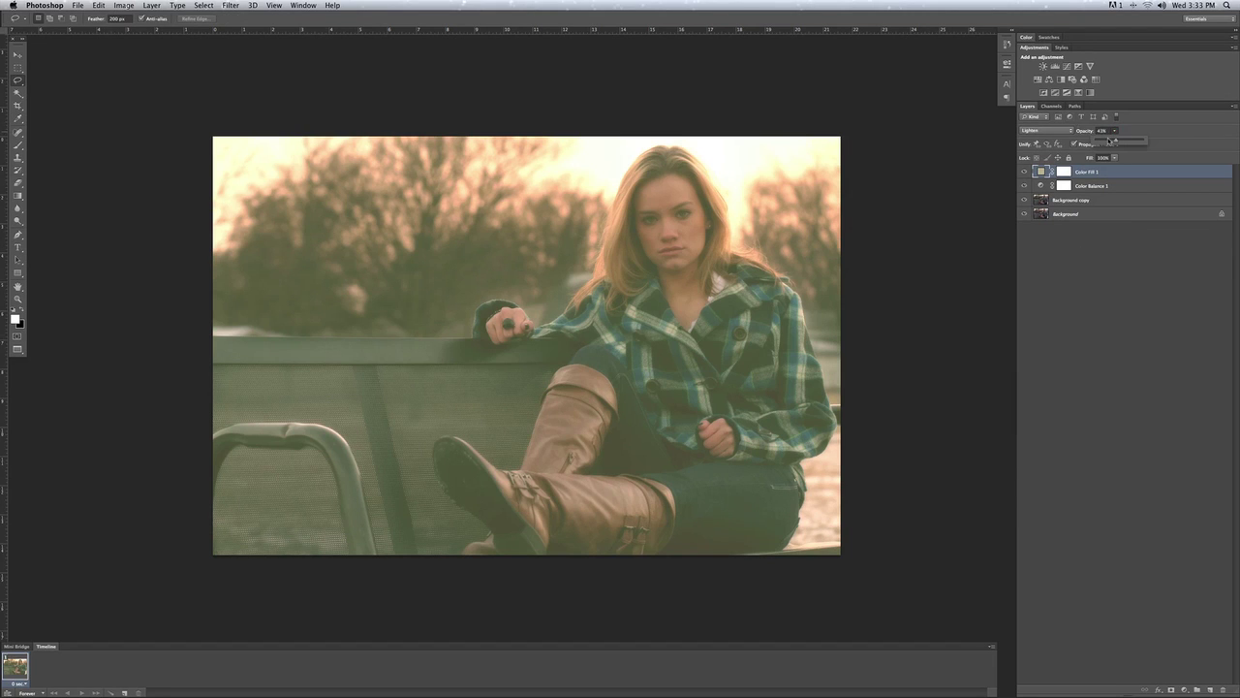
left_click_drag(1110, 142, 1111, 143)
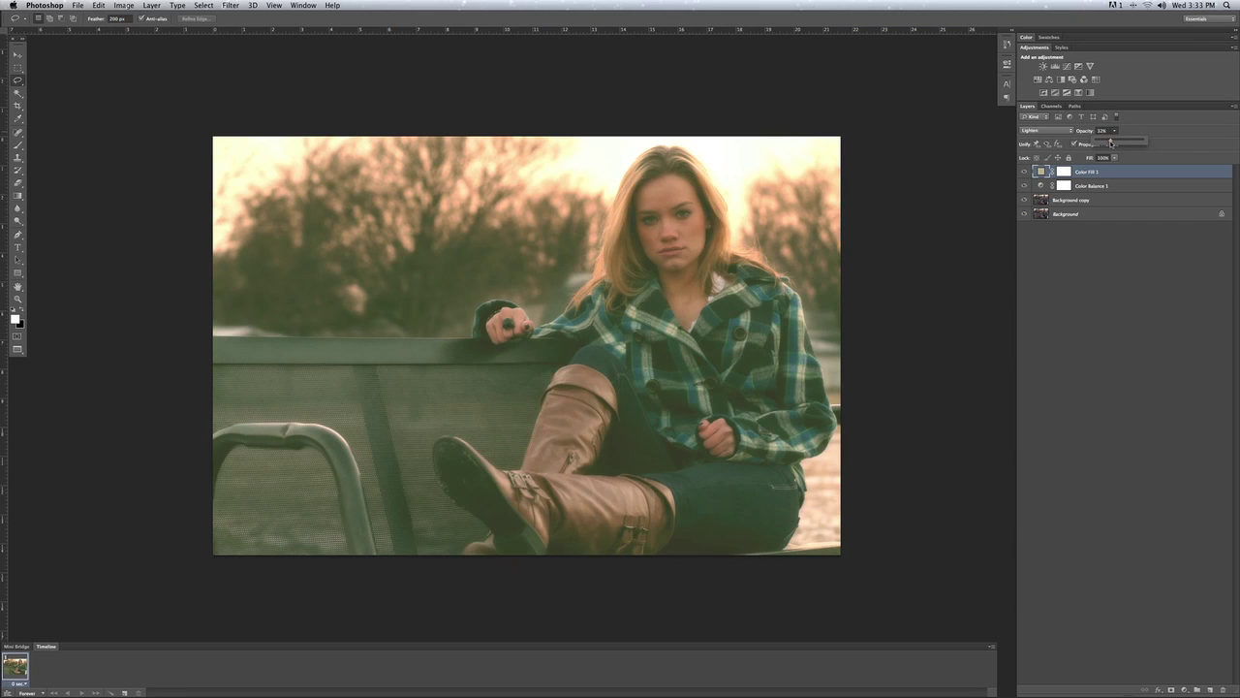
left_click(1131, 134)
Step: Add an empty Layer 1 to the portrait through the New Layer dialog
left_click(153, 8)
mouse_move(157, 12)
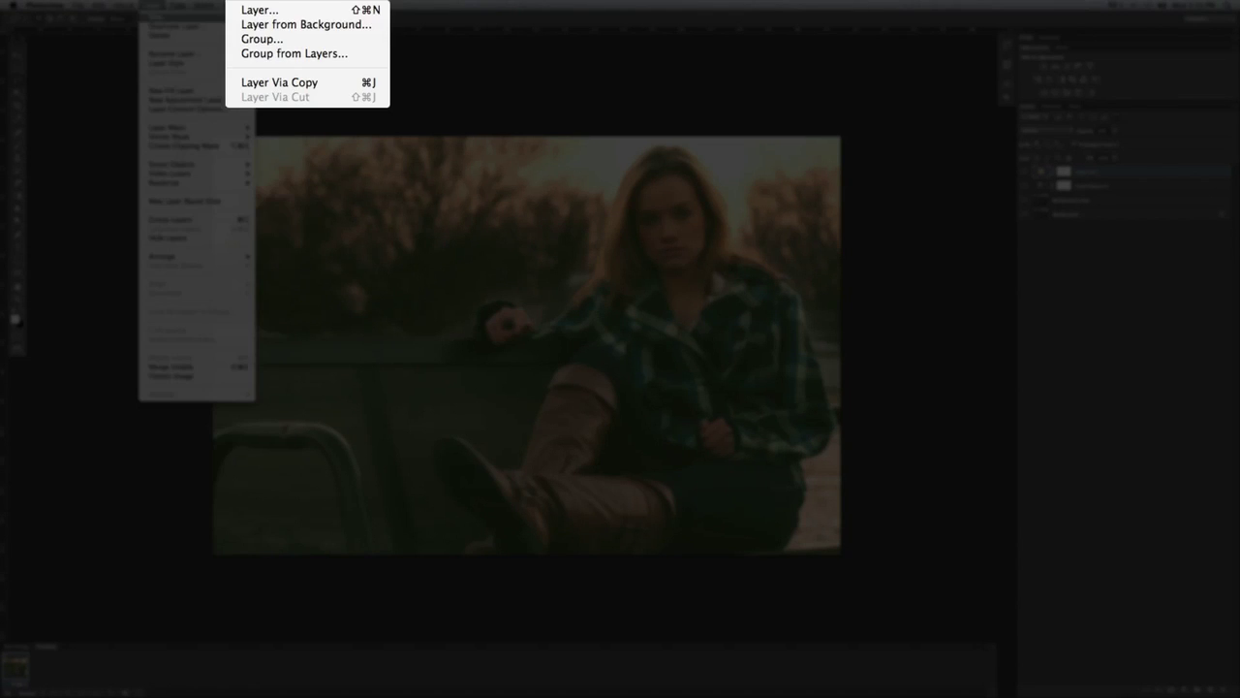
left_click(291, 9)
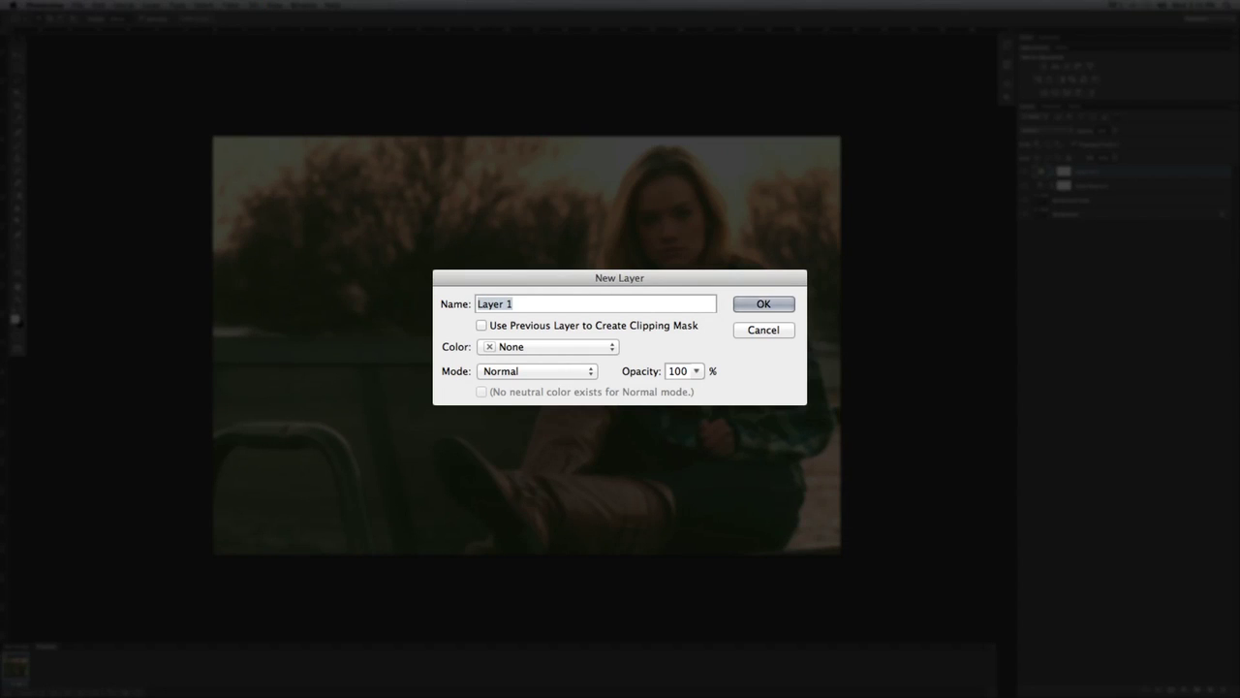
left_click(763, 304)
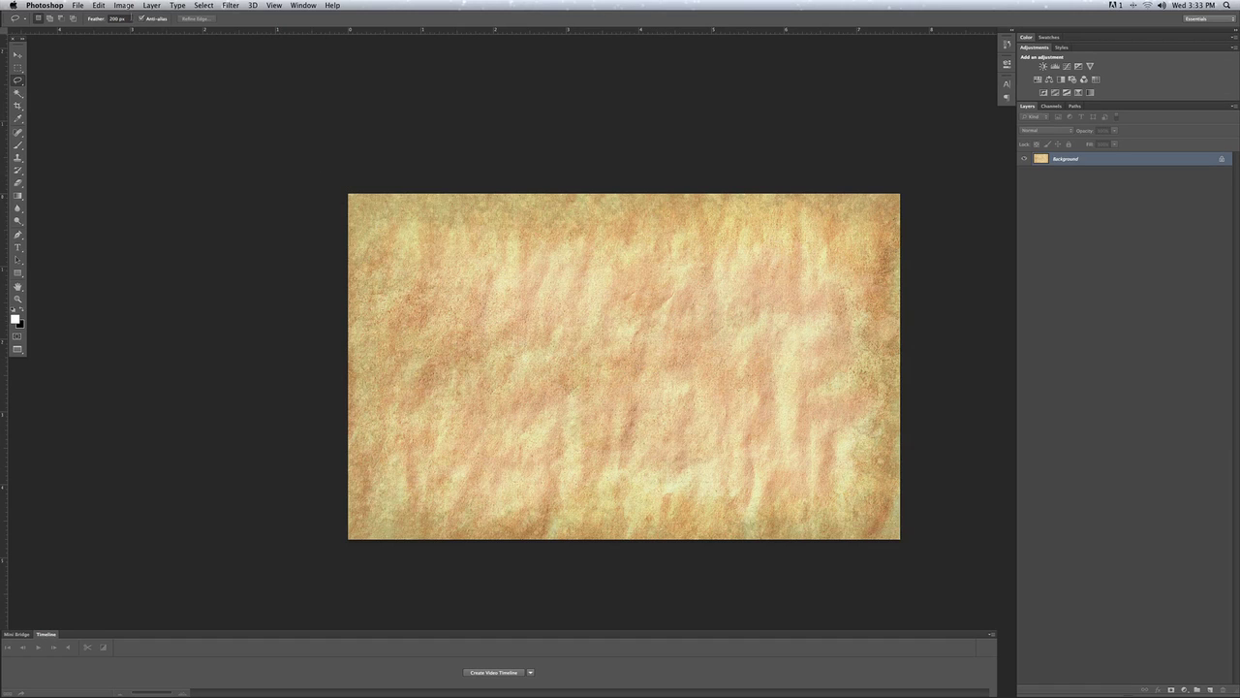
Step: Select all of the paper texture and copy it
left_click(209, 5)
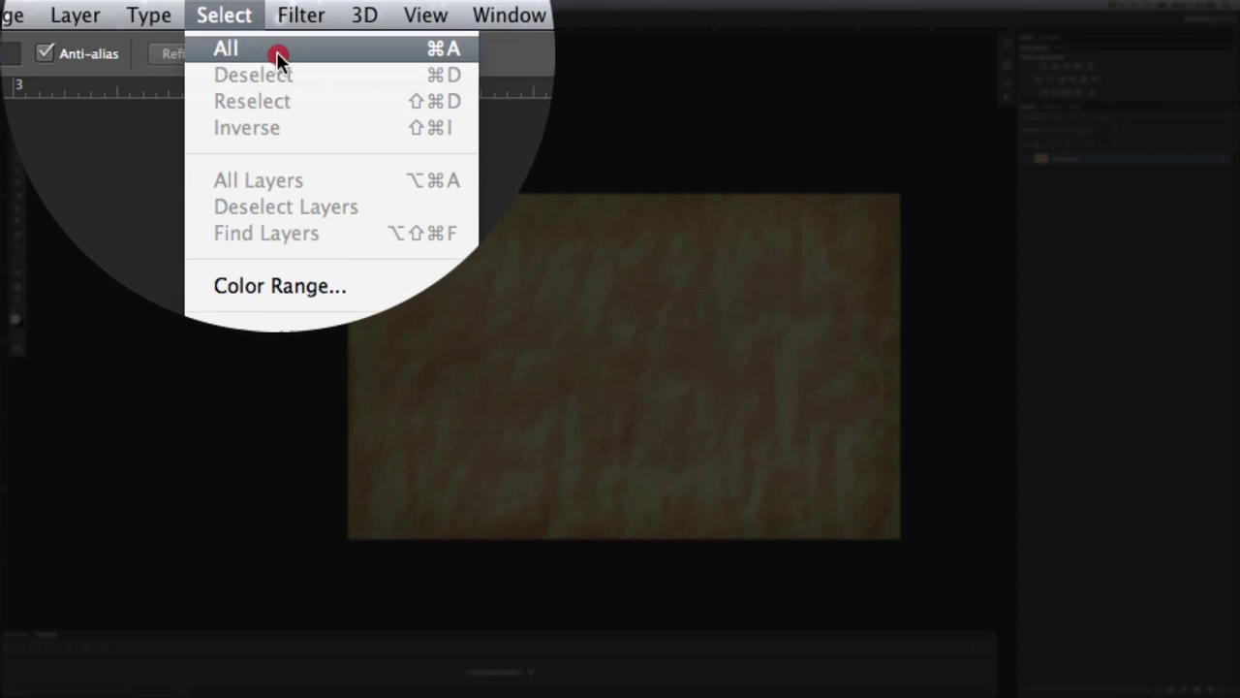
left_click(222, 19)
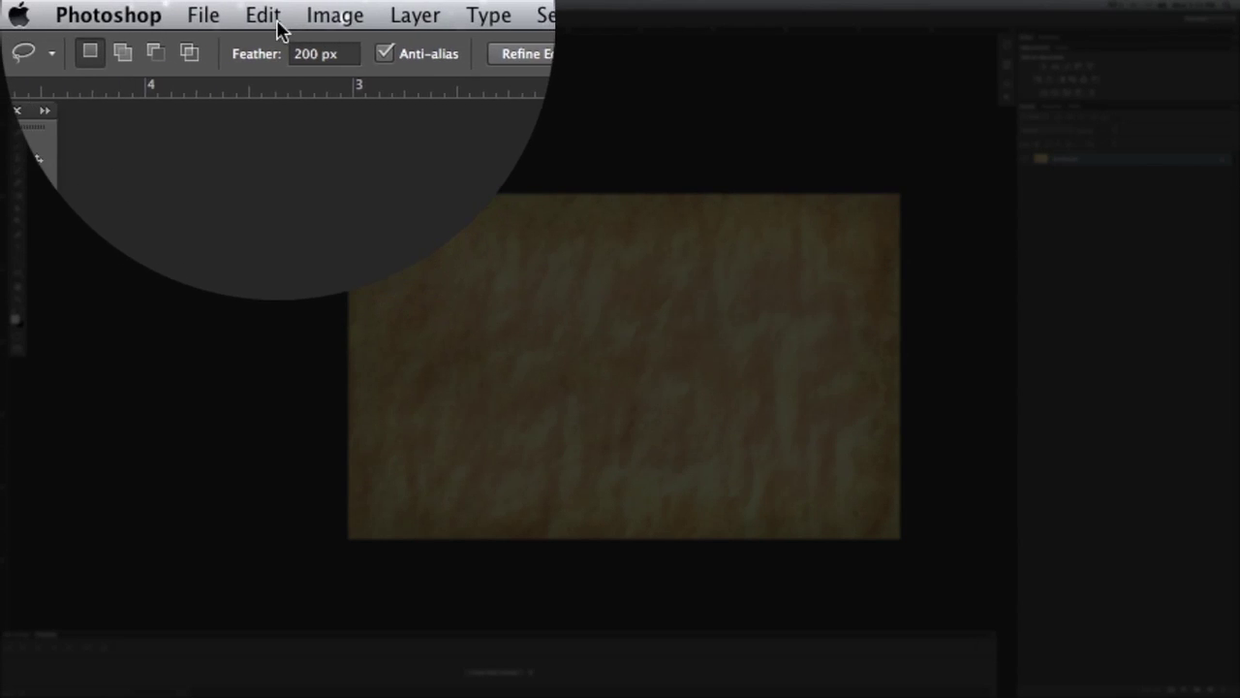
left_click(274, 17)
left_click(280, 234)
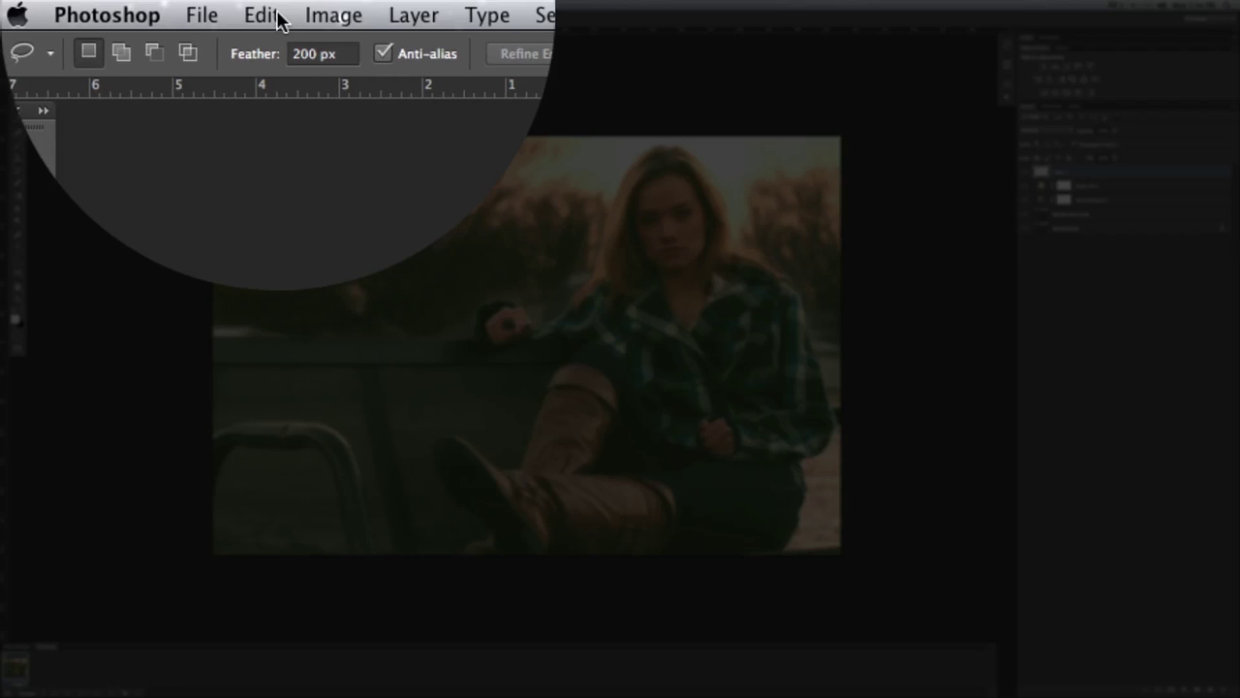
Step: Paste the paper texture into the portrait as Layer 1
left_click(98, 5)
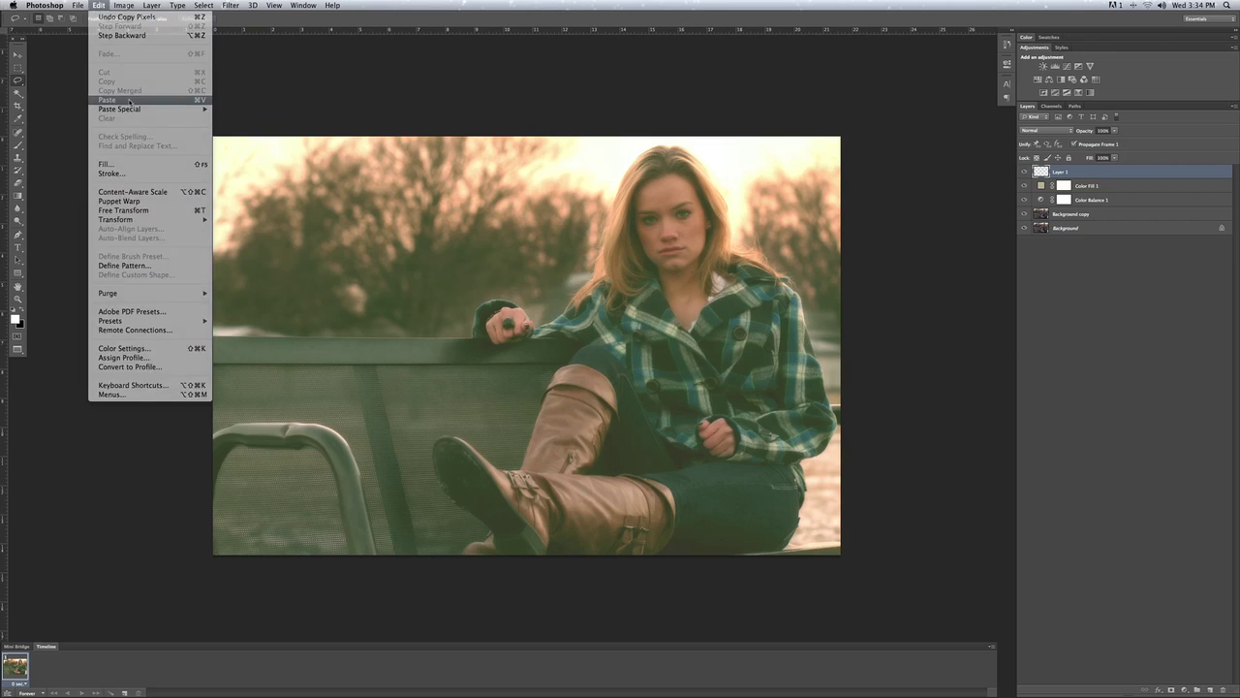
left_click(129, 102)
left_click(16, 55)
Step: Move the texture to the top-left corner and scale it to cover the whole canvas
mouse_move(633, 334)
left_mouse_down()
mouse_move(544, 301)
mouse_move(384, 203)
mouse_move(388, 192)
mouse_move(380, 205)
left_mouse_up()
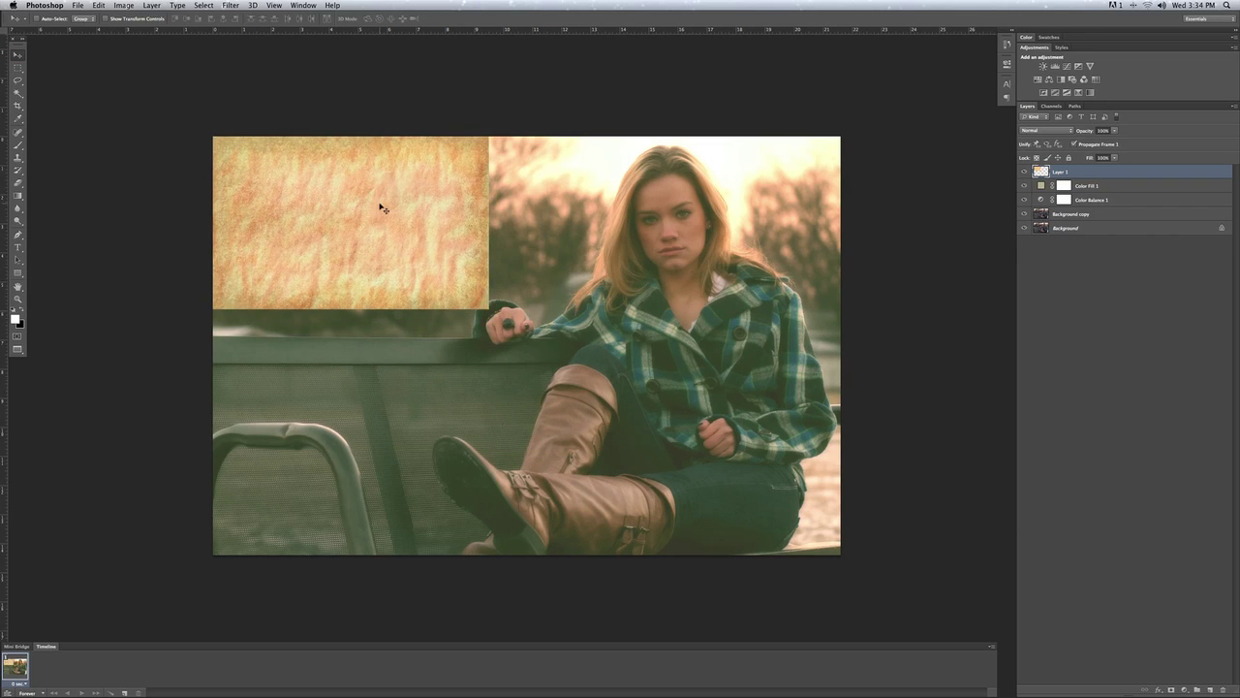
left_click(98, 5)
mouse_move(169, 219)
left_click(242, 211)
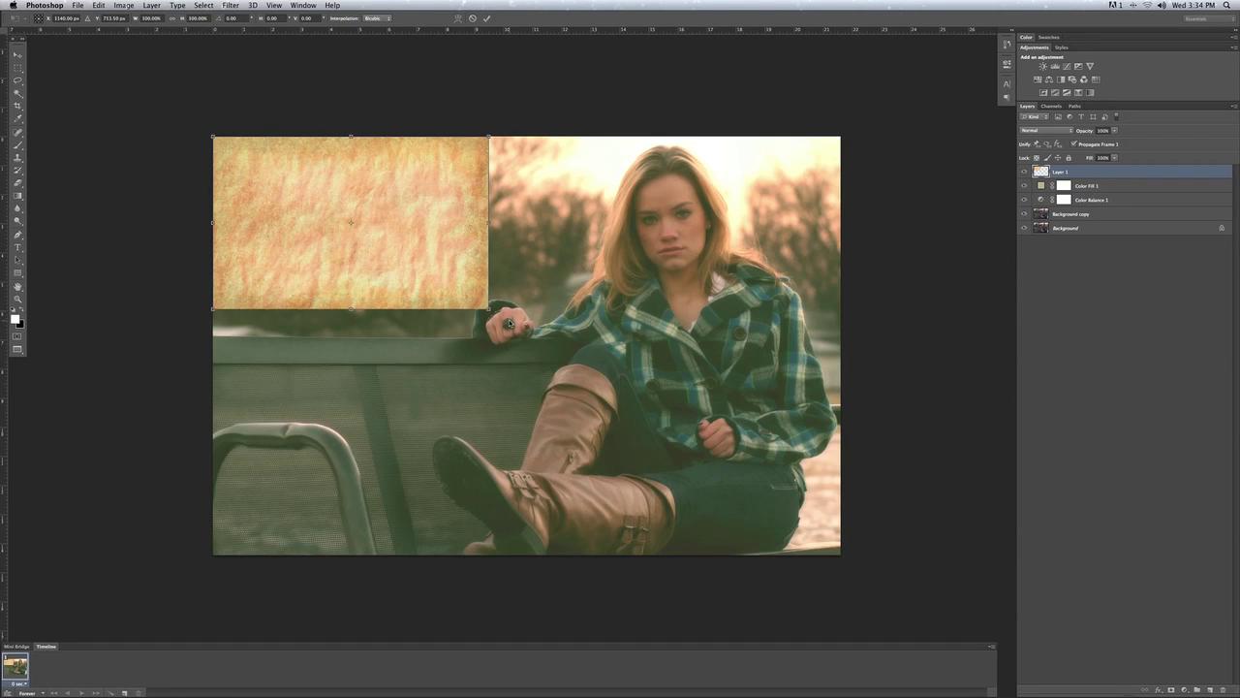
left_click_drag(488, 310, 857, 561)
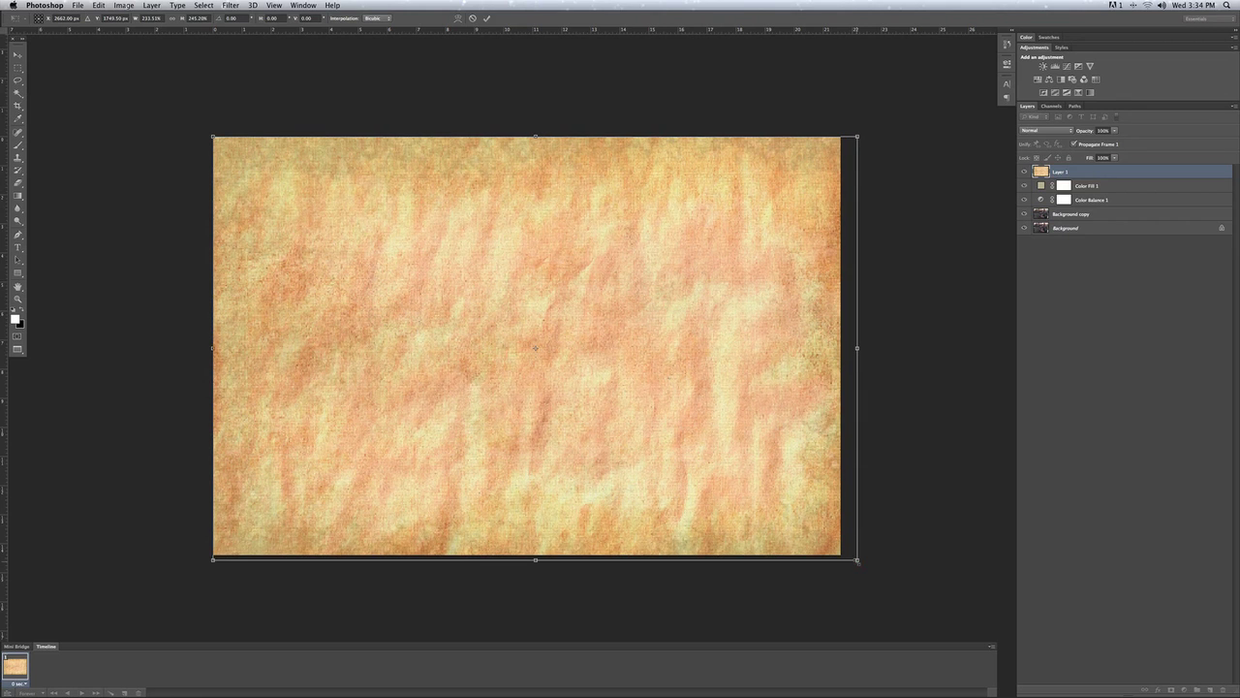
key("Return")
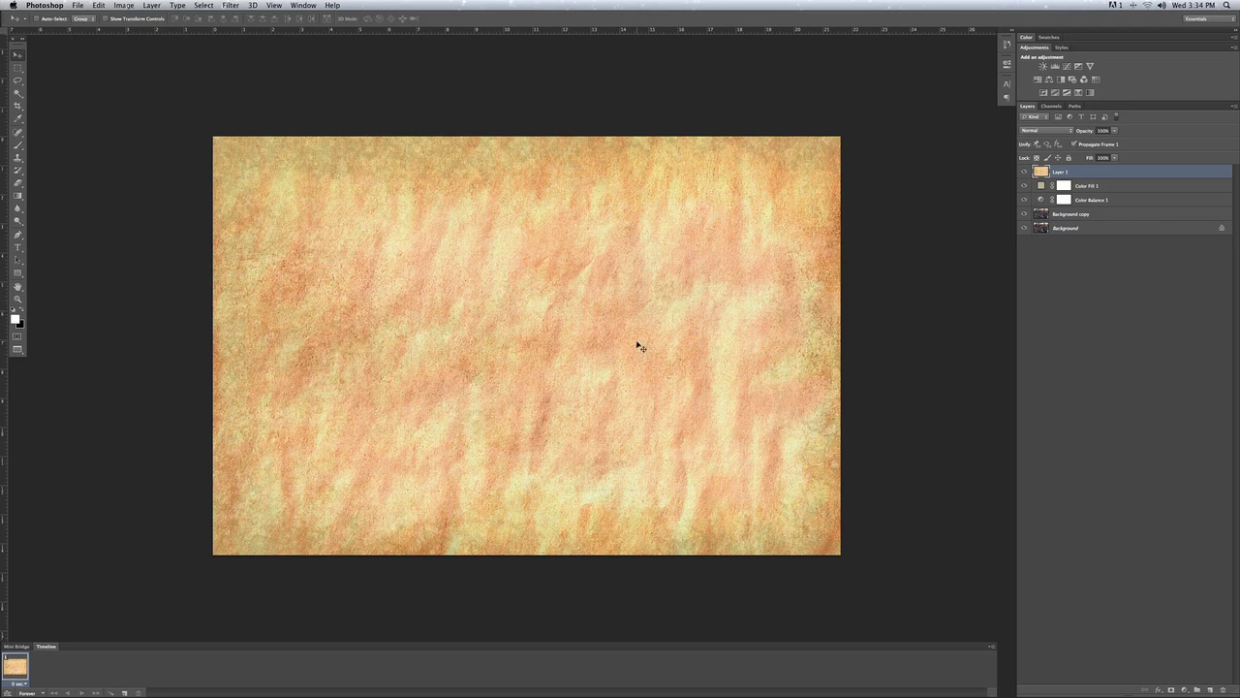
Step: Try Overlay, then set the texture layer's blend mode to Soft Light
left_click(1055, 130)
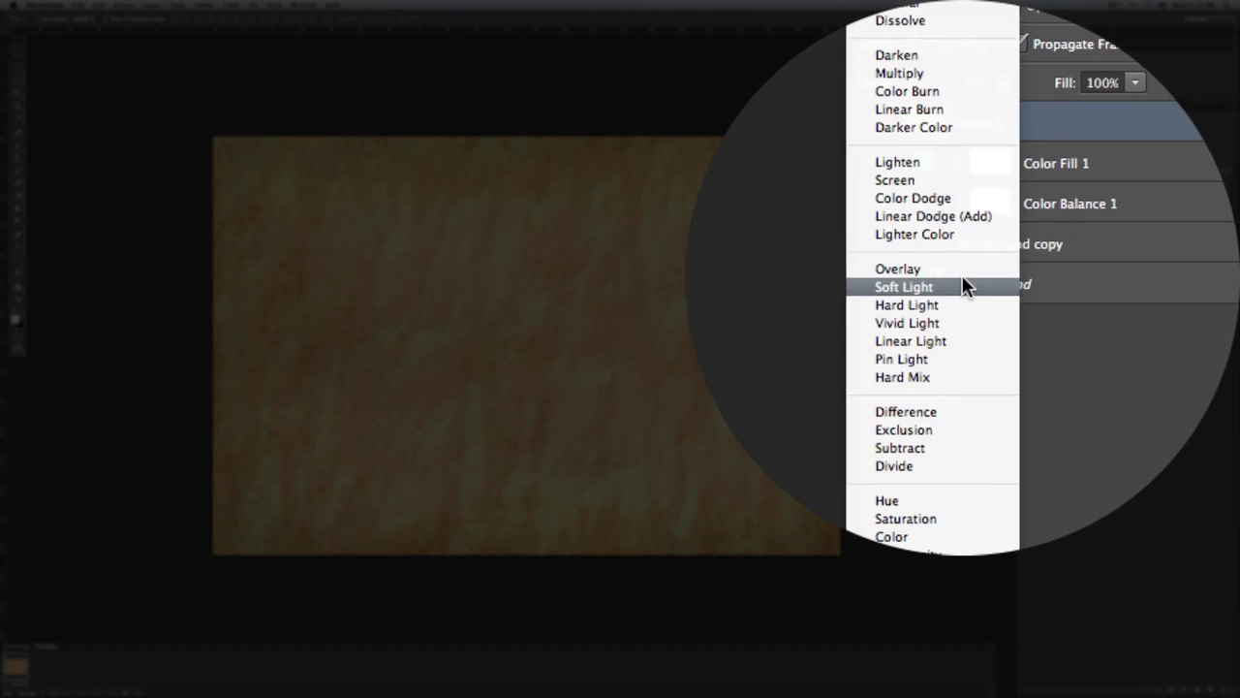
left_click(1054, 225)
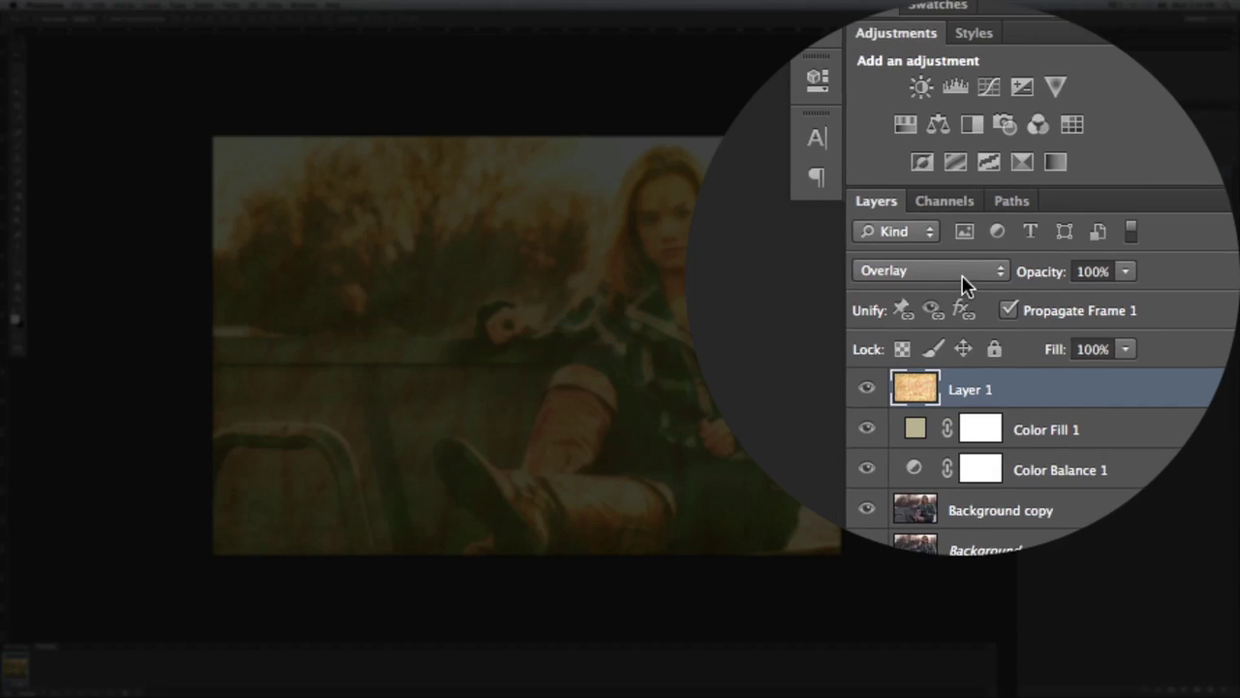
left_click(1058, 130)
left_click(964, 283)
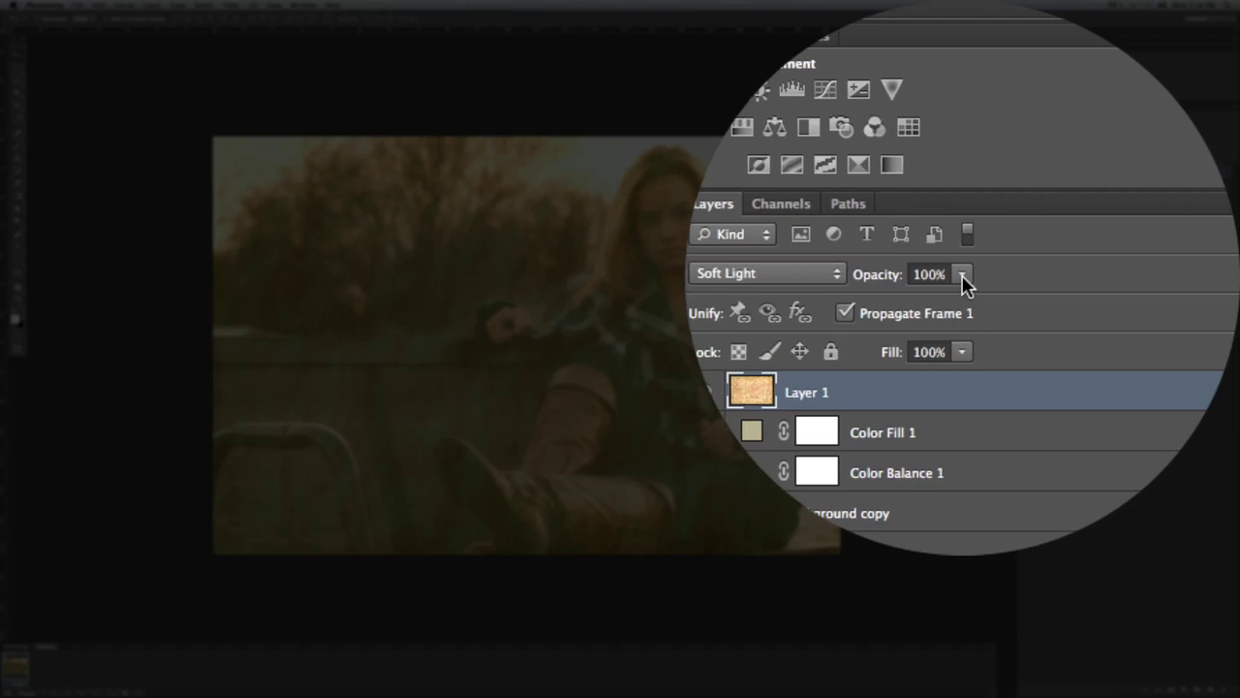
Step: Set the texture layer's opacity to 50%
left_click(1114, 130)
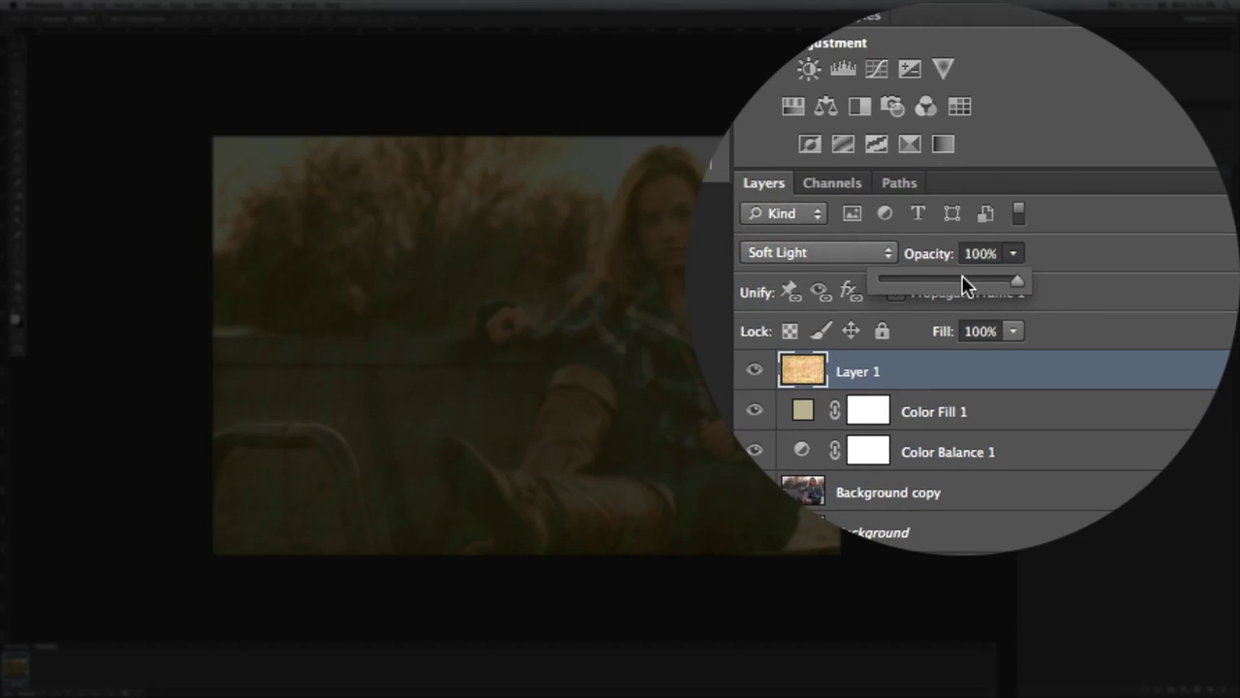
left_click_drag(1096, 141, 1090, 143)
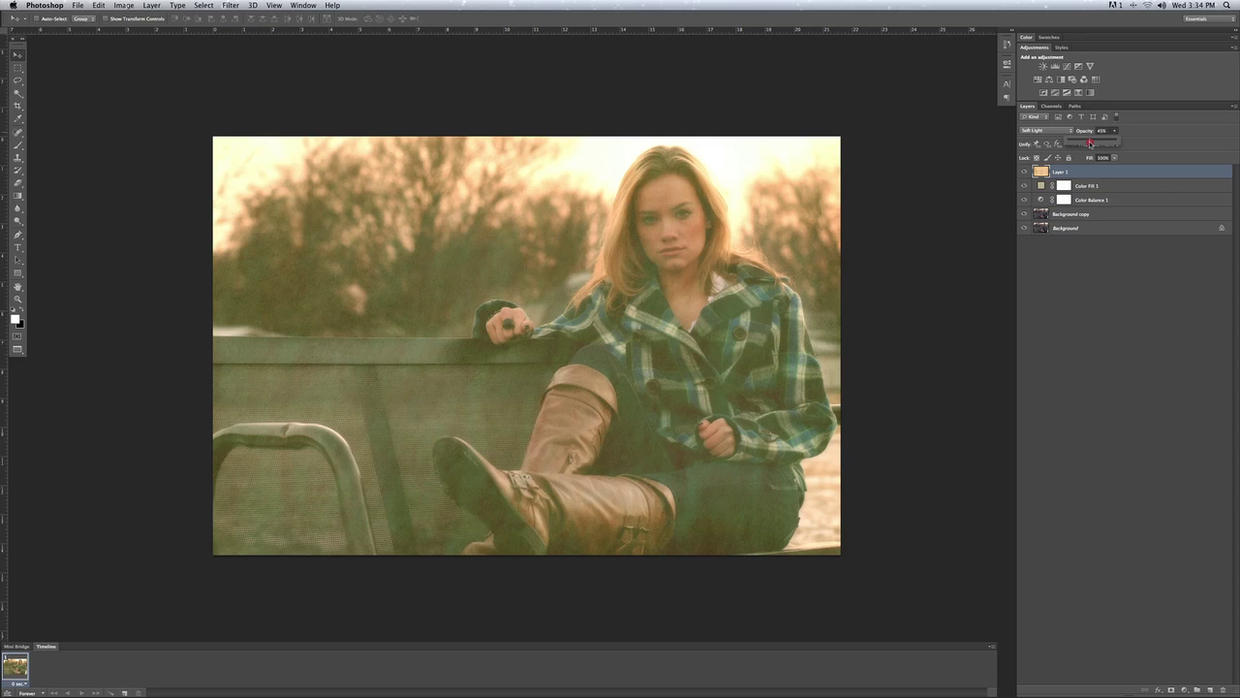
left_click_drag(1090, 143, 1093, 143)
Step: Add a new empty Layer 2 through Layer > New > Layer
left_click(157, 6)
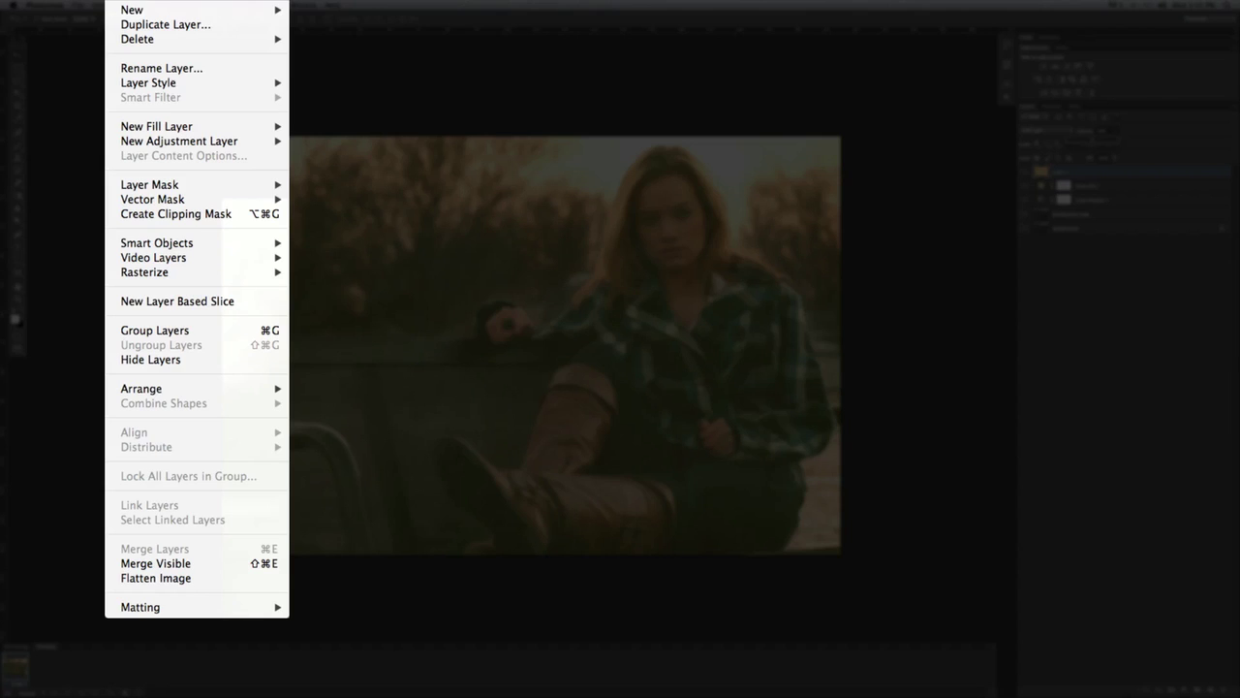
mouse_move(162, 14)
left_click(262, 10)
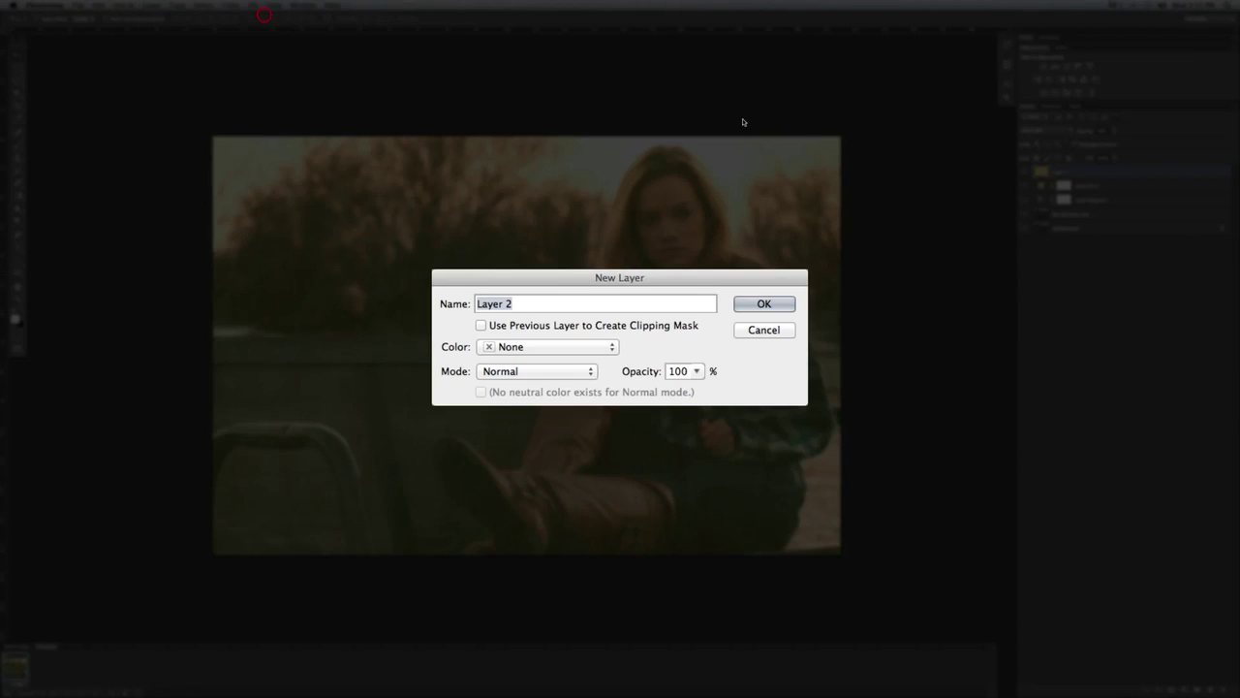
left_click(770, 303)
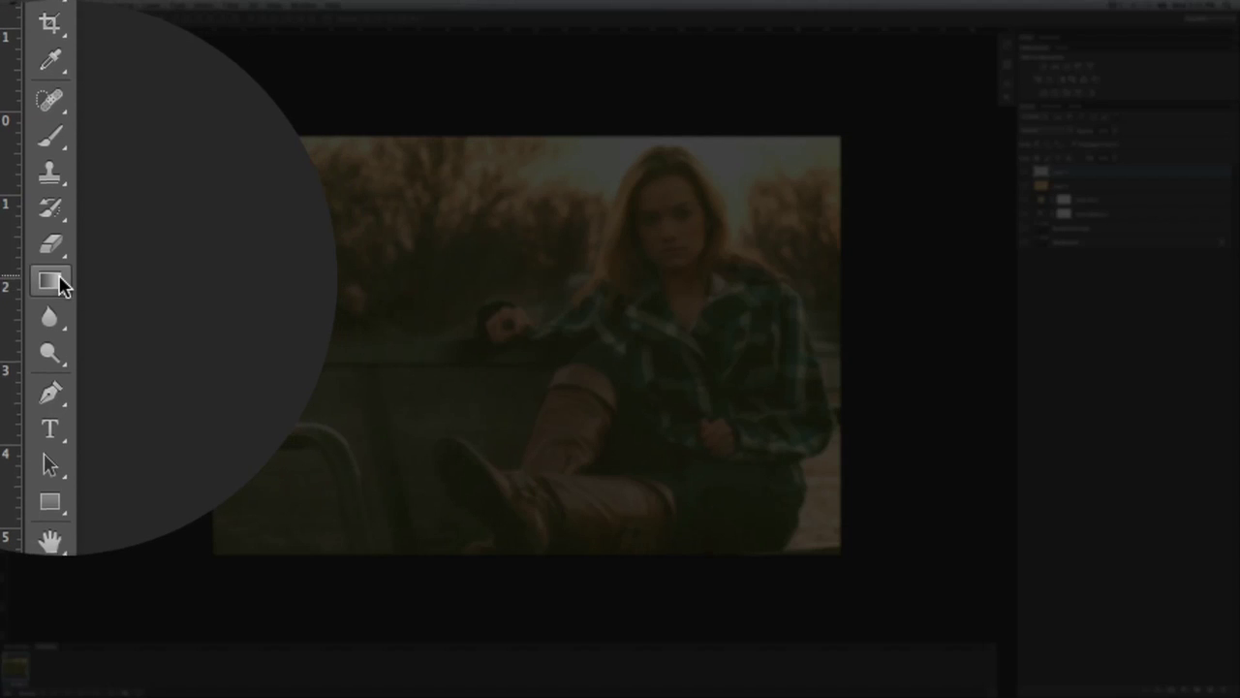
Step: Switch to the Gradient Tool and choose the Foreground to Transparent gradient preset
left_click(56, 276)
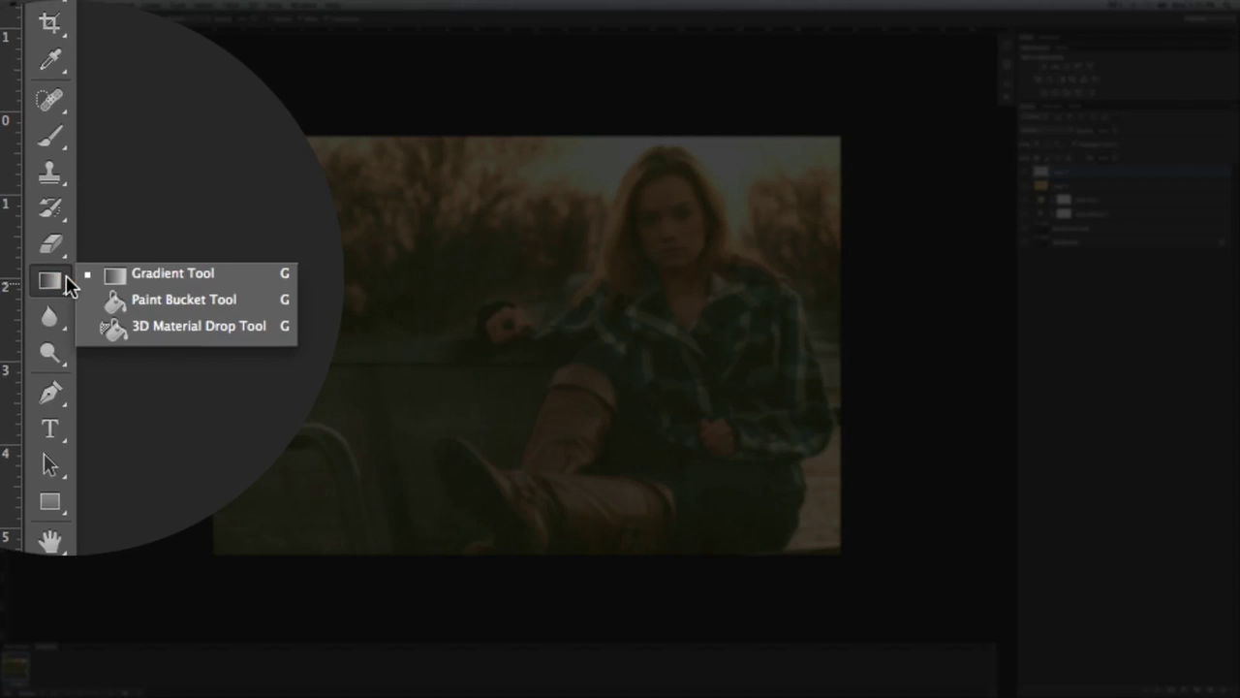
left_click(58, 275)
left_click(111, 51)
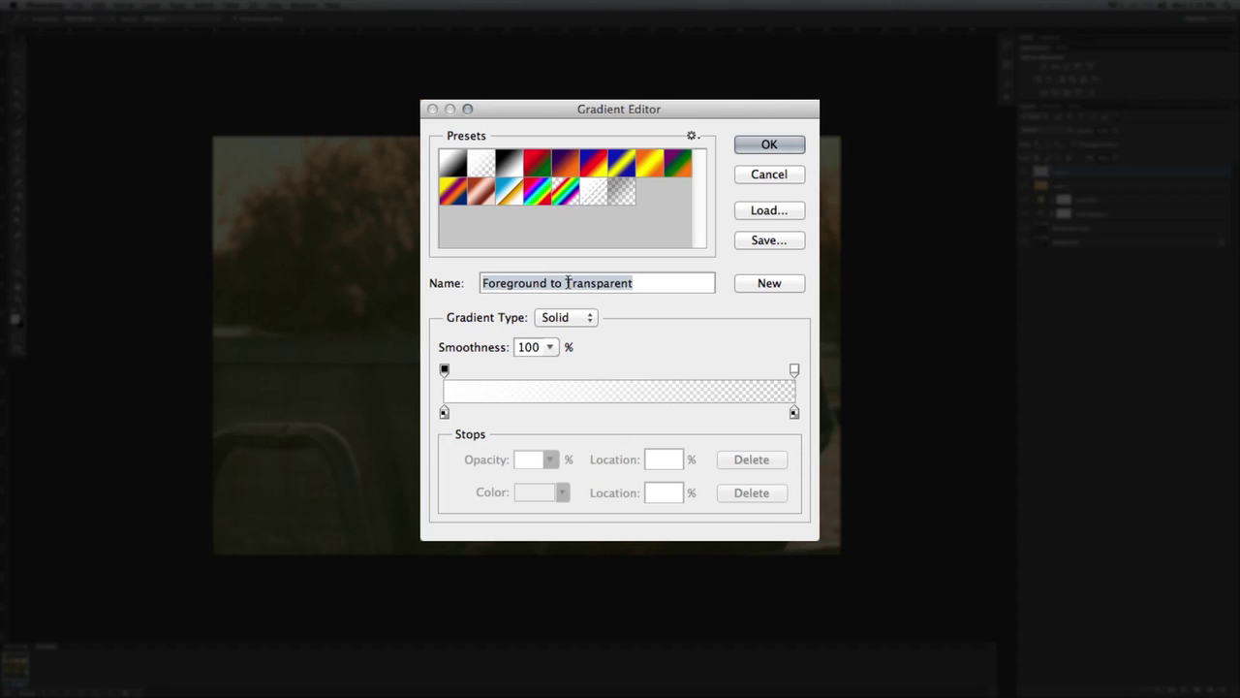
left_click(769, 144)
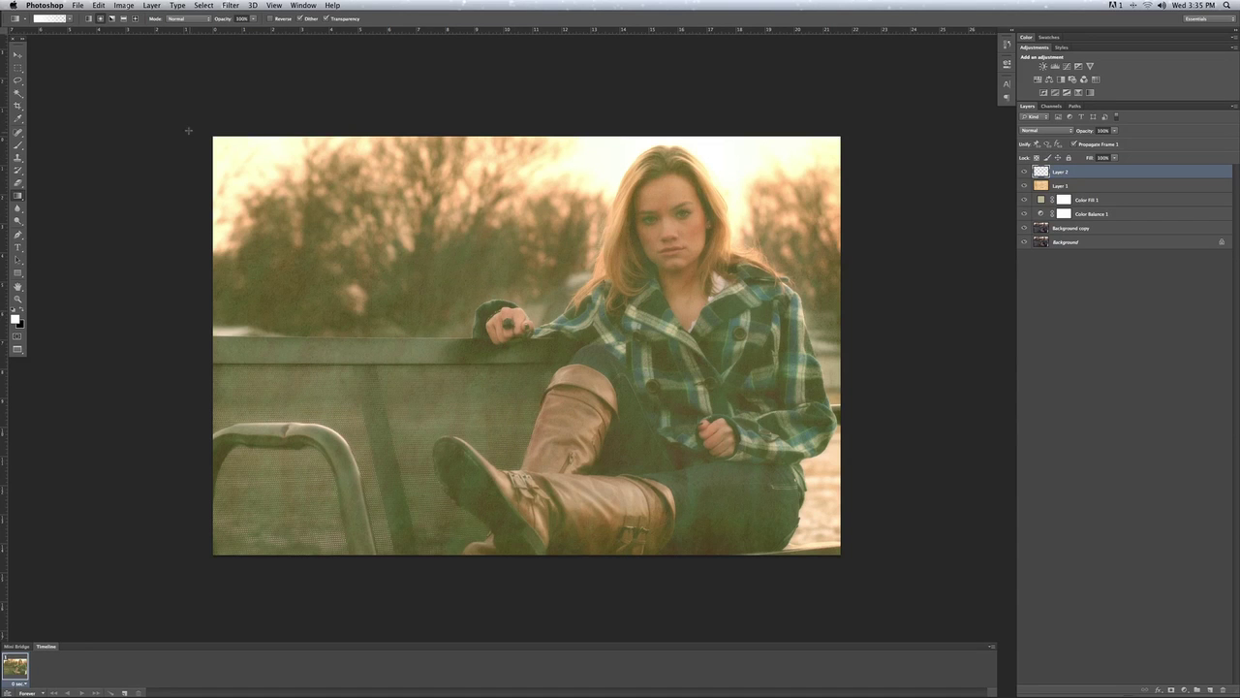
Step: Drag white gradients in from the top-left, top edge, lower-right and left edge on Layer 2
left_click_drag(169, 101, 404, 293)
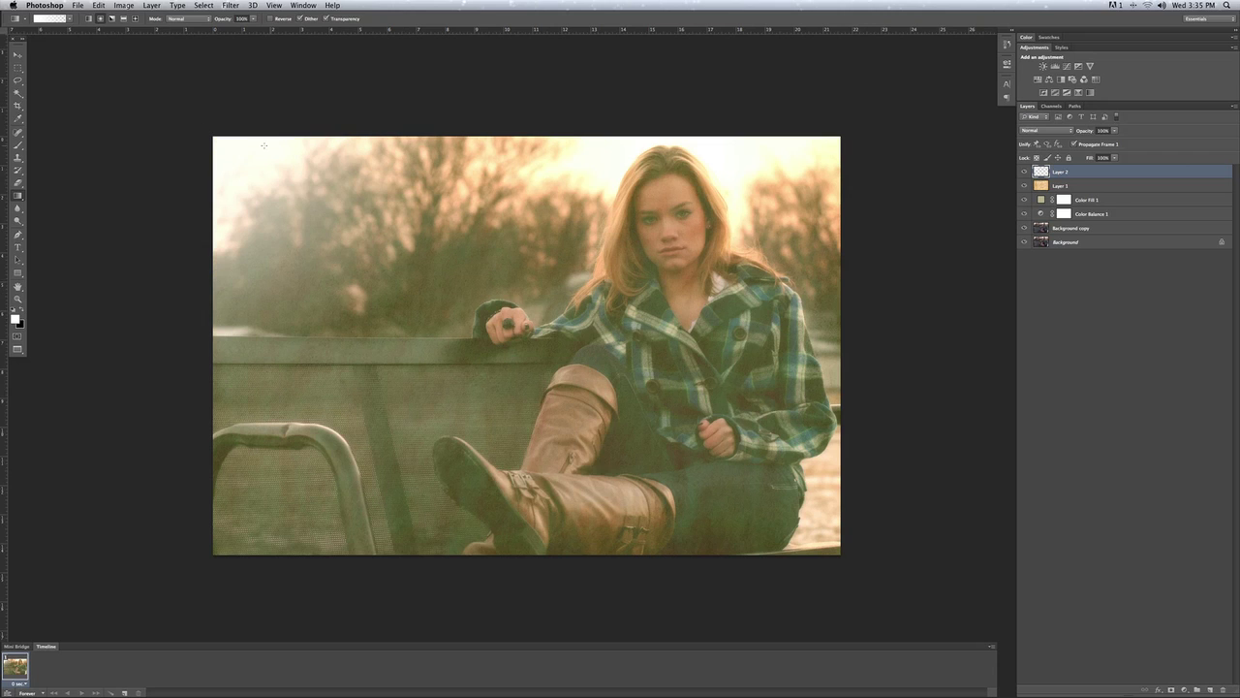
left_click_drag(574, 104, 455, 259)
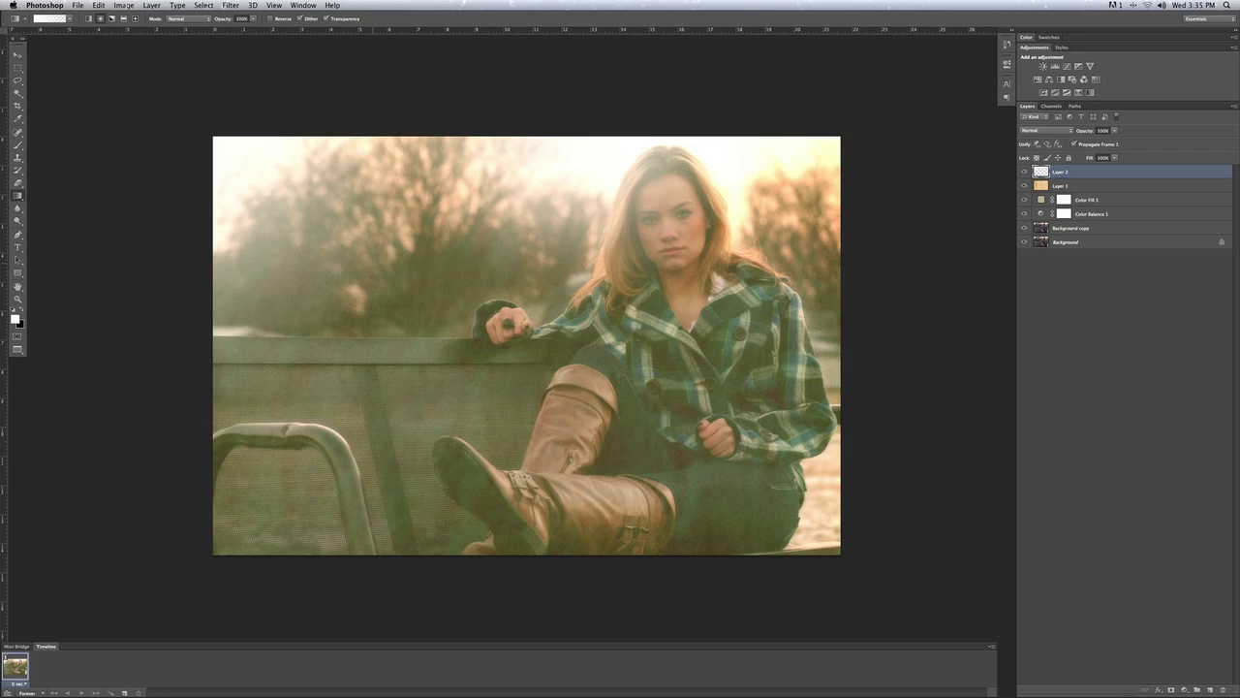
left_click_drag(926, 539, 711, 412)
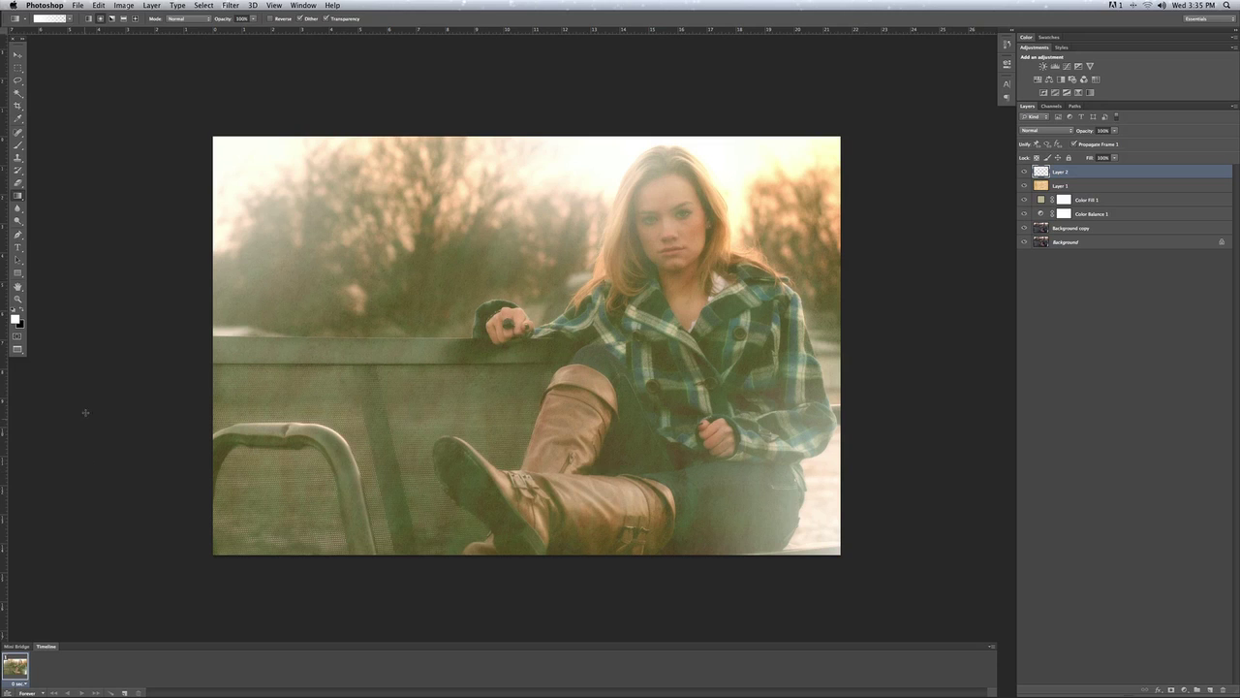
left_click_drag(30, 412, 277, 370)
left_click_drag(74, 263, 209, 286)
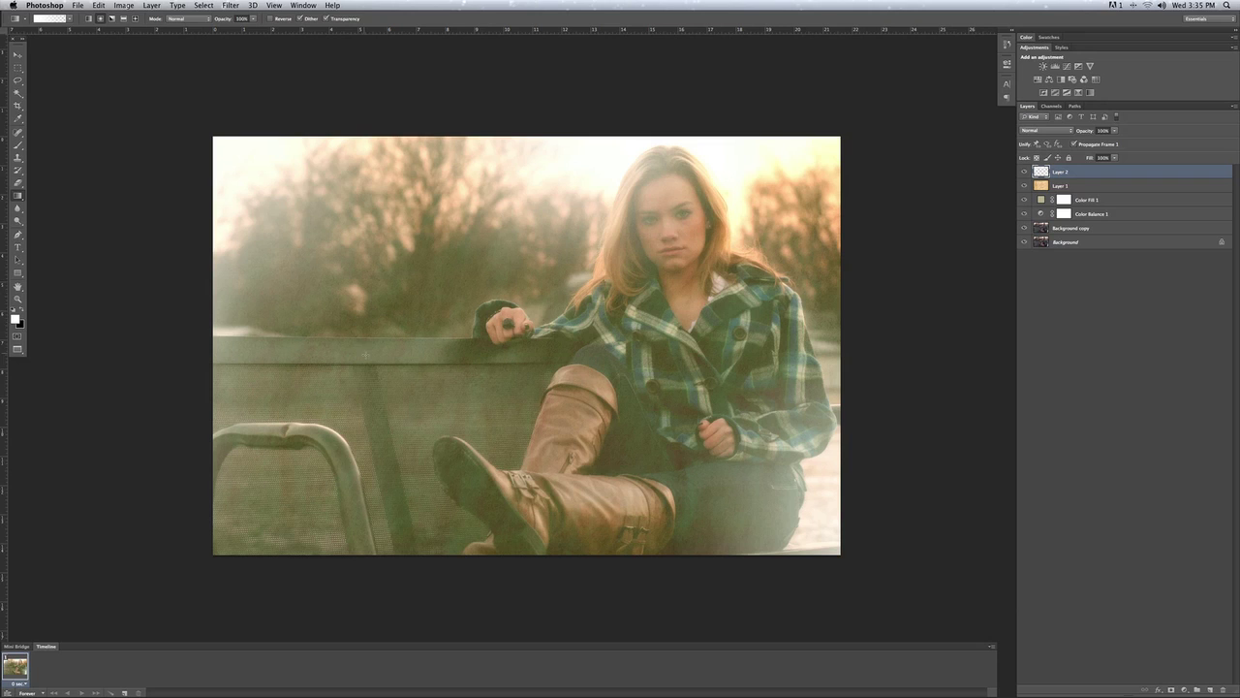
Step: Set Layer 2's opacity to 58% and toggle its visibility to compare, leaving it visible
left_click(1114, 130)
left_click(1094, 142)
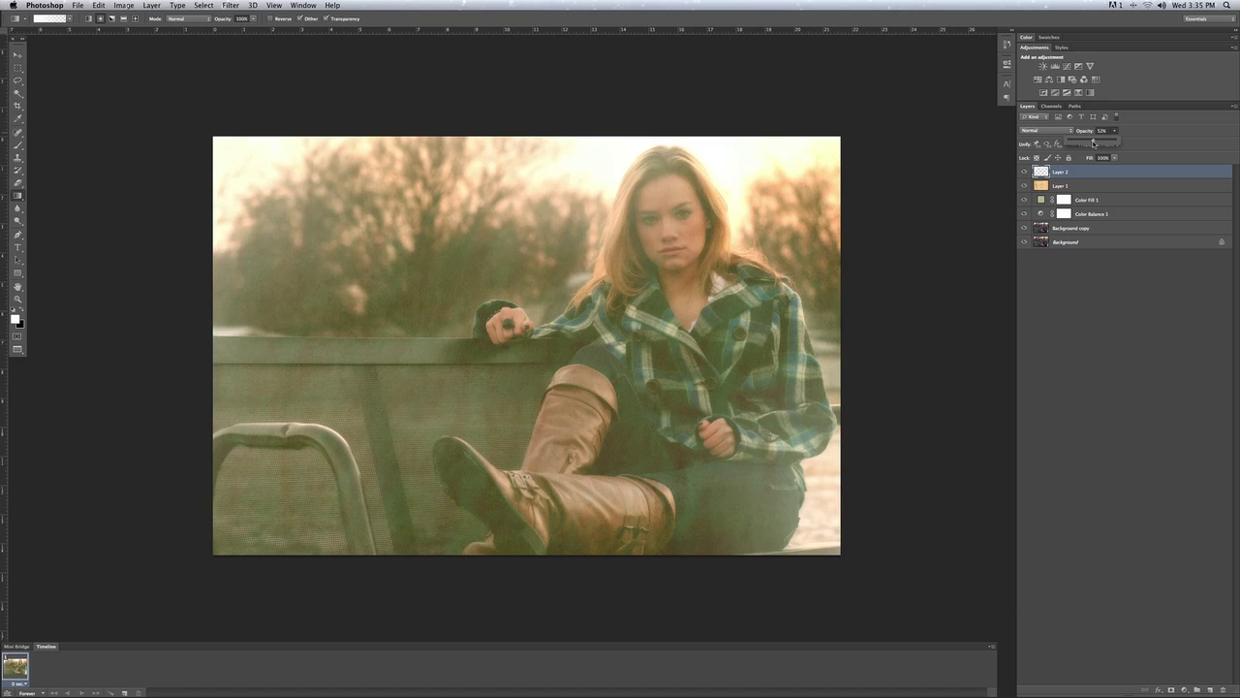
left_click_drag(1094, 143, 1096, 142)
left_click(1025, 173)
left_click(1025, 172)
left_click(1025, 172)
left_click(1026, 173)
left_click(1025, 173)
left_click(1025, 172)
left_click(1025, 172)
left_click(1025, 173)
Step: Open the Layer menu to begin adding another new layer
left_click(153, 5)
left_click(153, 6)
left_click(153, 6)
mouse_move(135, 10)
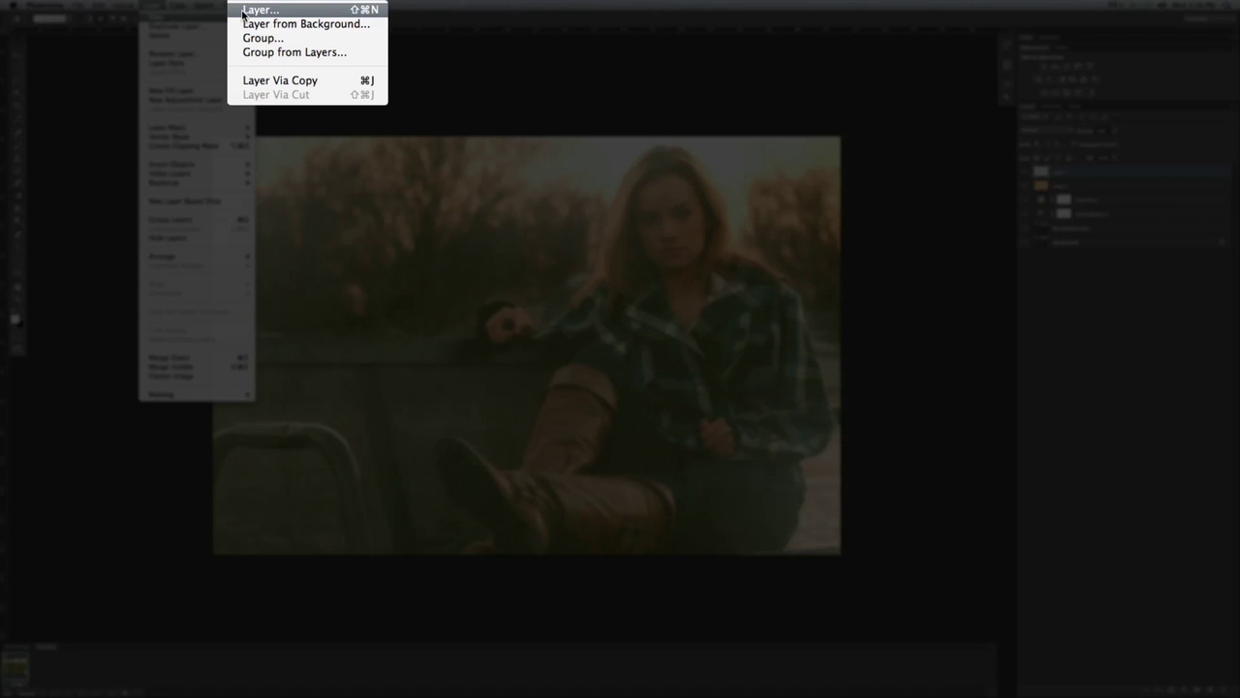
Step: Add Layer 3 and trace a freehand lasso from the top edge down to the bench rail
left_click(250, 11)
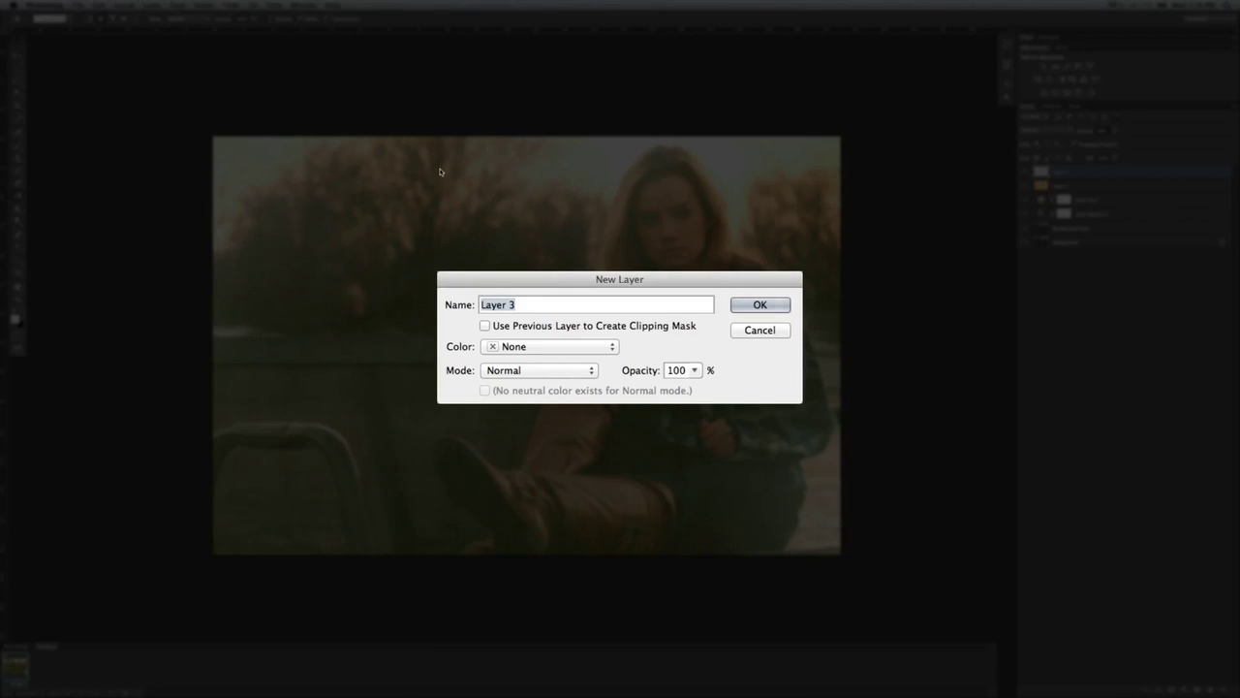
left_click(784, 307)
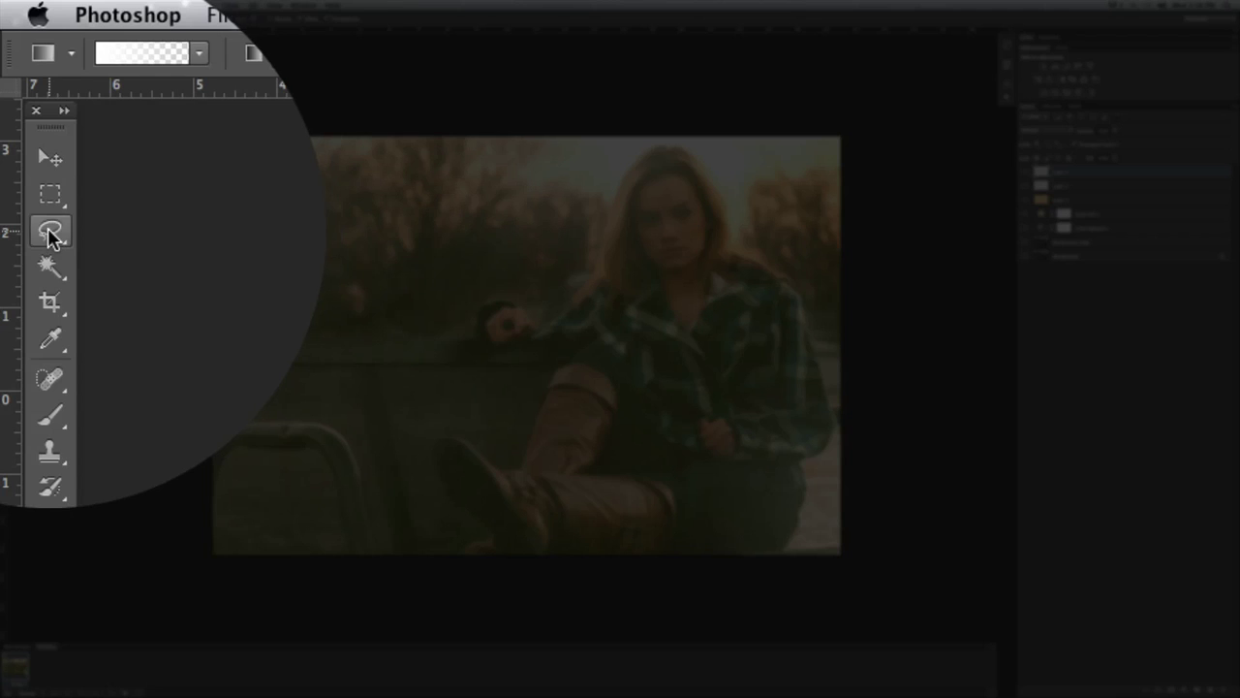
left_click(17, 79)
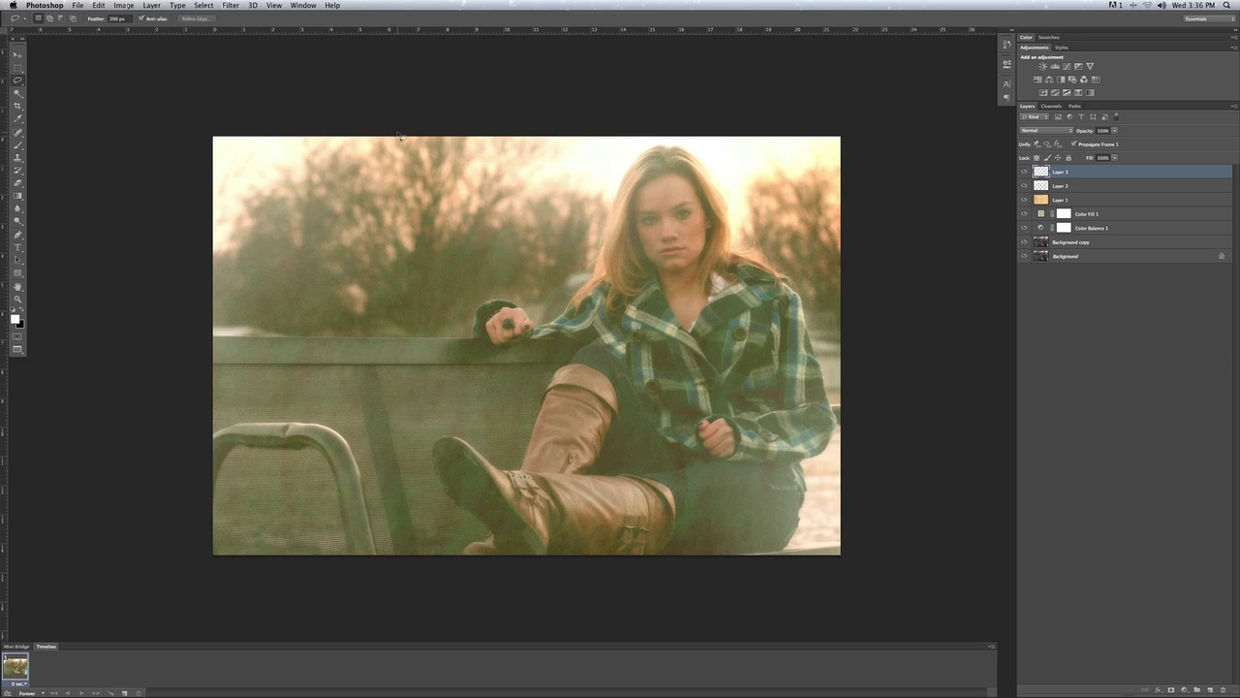
mouse_move(392, 141)
left_mouse_down()
mouse_move(340, 190)
mouse_move(359, 290)
mouse_move(339, 352)
mouse_move(297, 413)
mouse_move(289, 469)
mouse_move(311, 504)
mouse_move(358, 504)
mouse_move(411, 472)
mouse_move(438, 418)
mouse_move(532, 320)
mouse_move(533, 233)
mouse_move(496, 172)
mouse_move(392, 142)
left_mouse_up()
Step: Create a Gradient Fill 1 layer from the lasso selection, angled at -15.26°
left_click(152, 5)
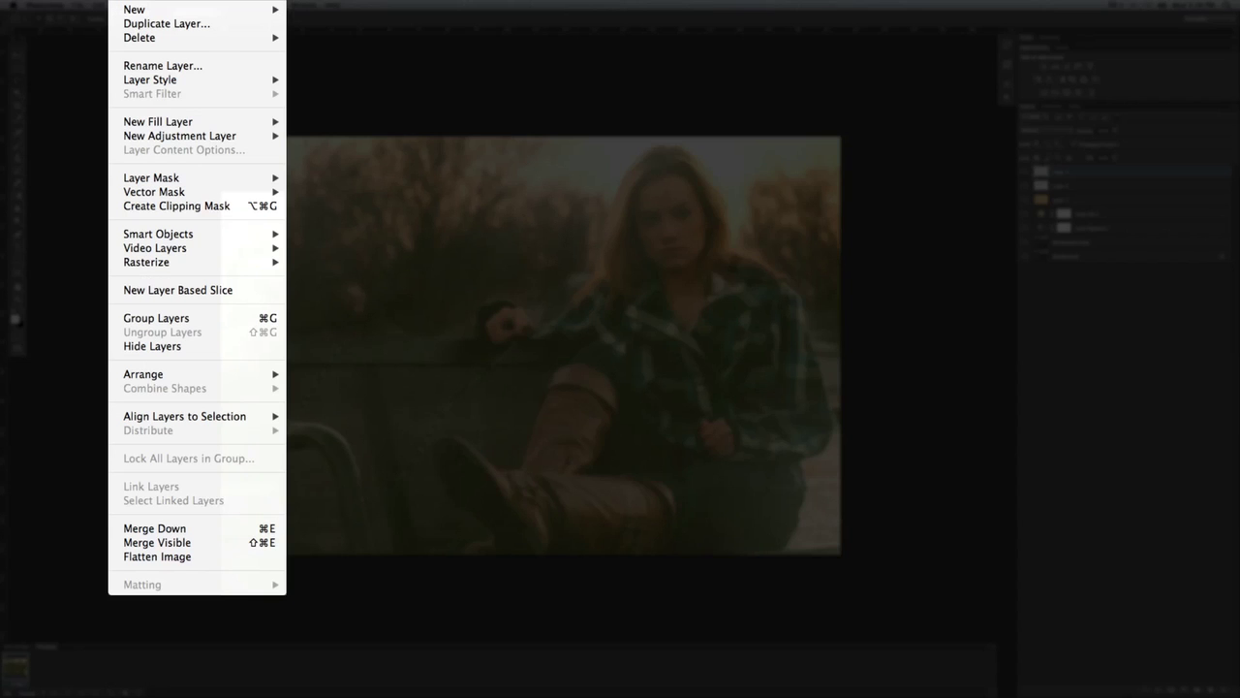
mouse_move(205, 90)
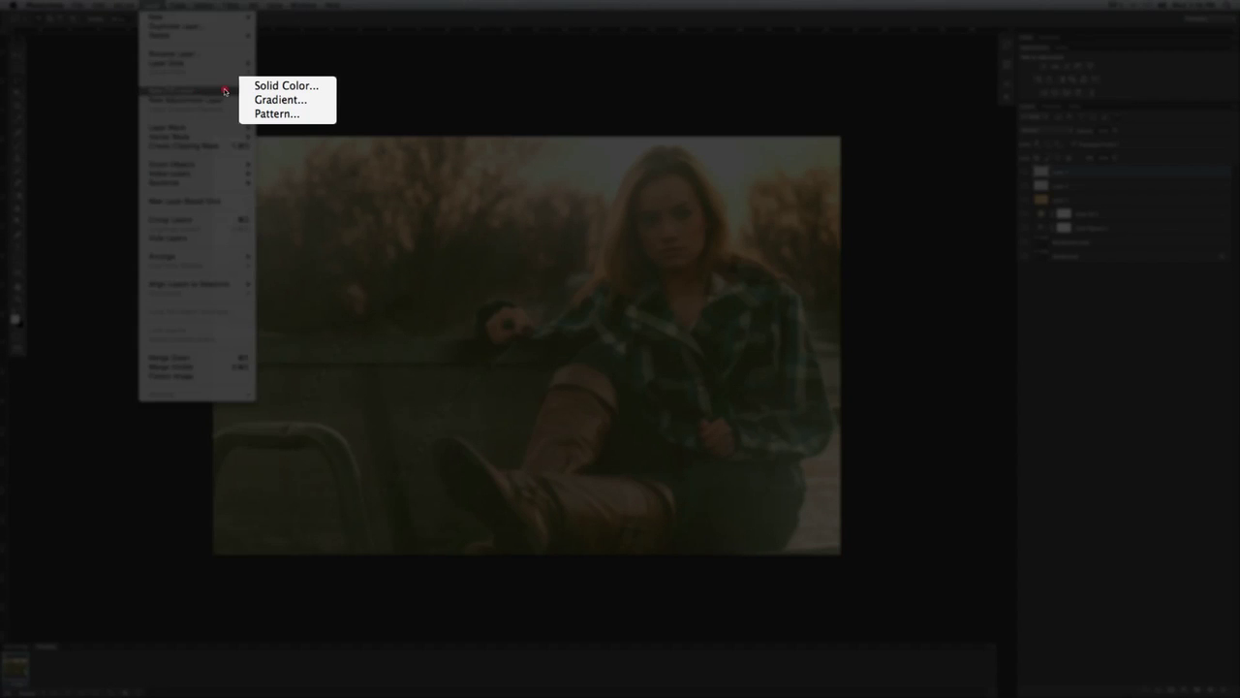
left_click(291, 101)
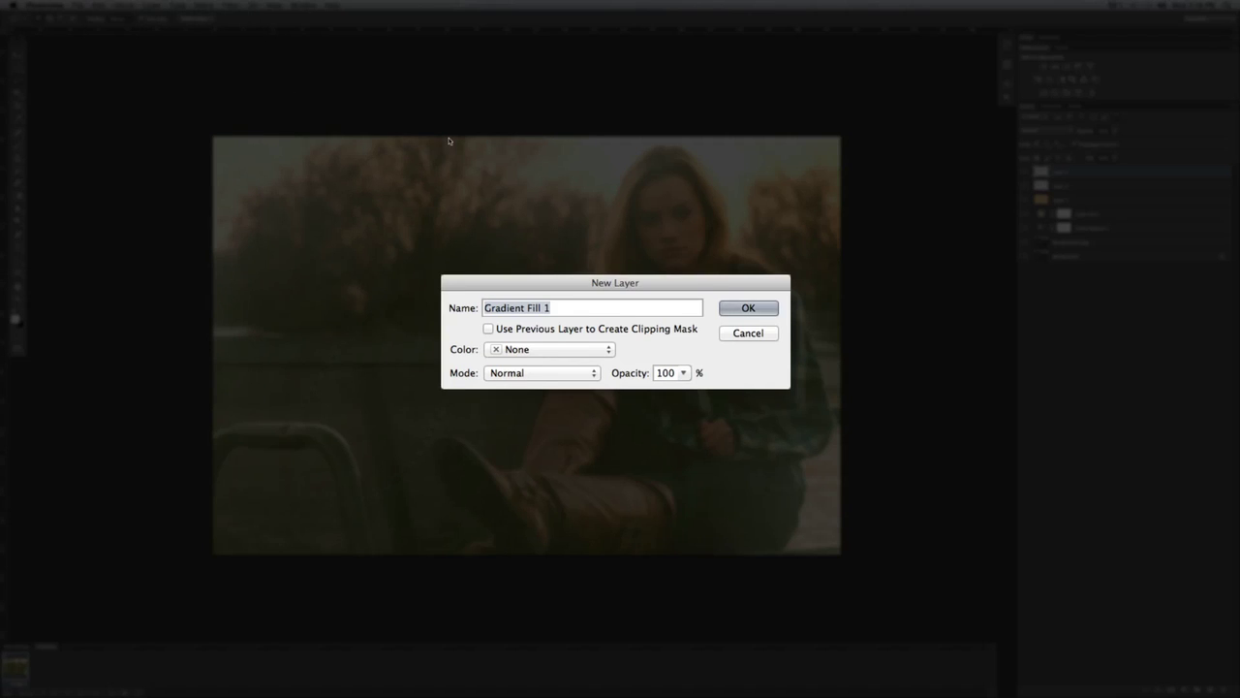
left_click(738, 309)
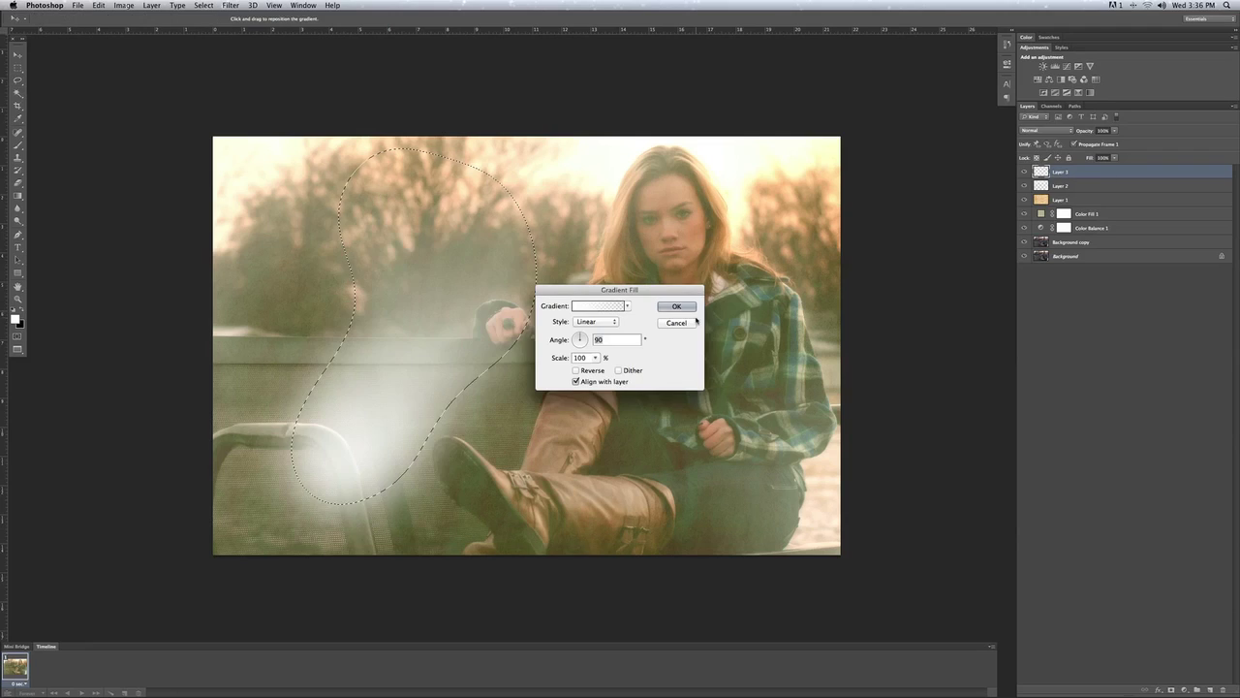
left_click(583, 338)
left_click_drag(583, 338, 584, 341)
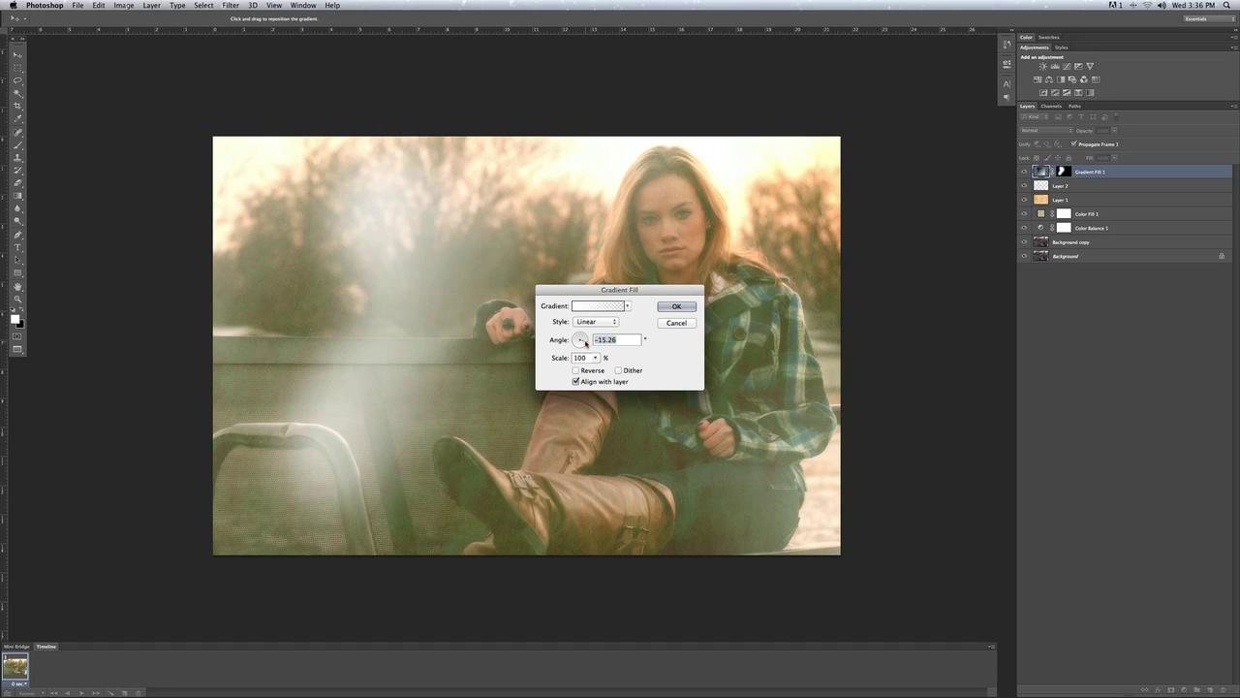
left_click(575, 306)
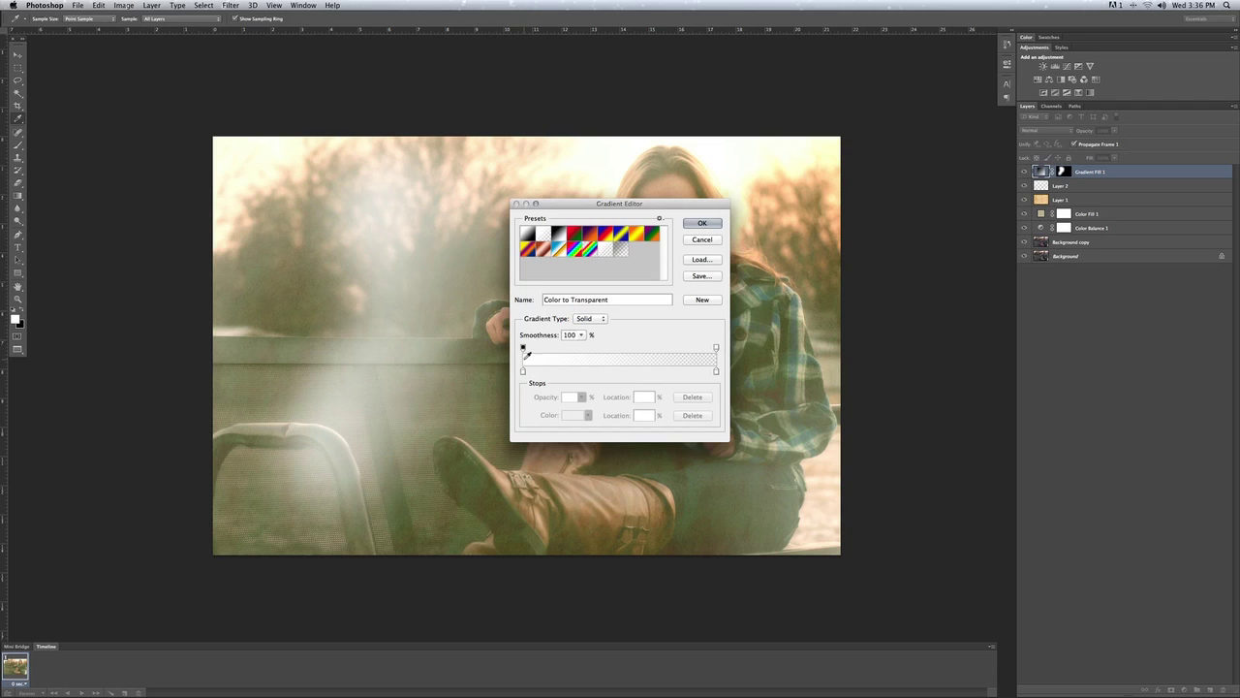
Step: Change the gradient's left colour stop to pink #9b4279 and accept the edited gradient
left_click(524, 371)
left_click(566, 414)
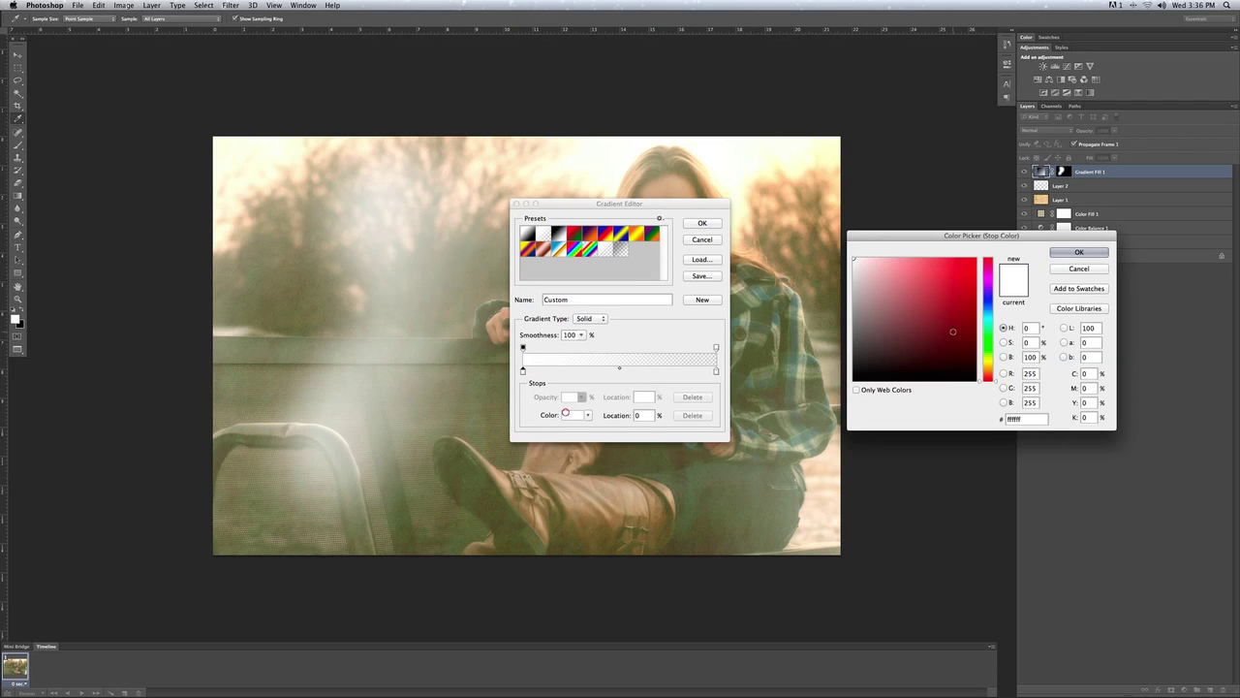
left_click(989, 286)
left_click(920, 269)
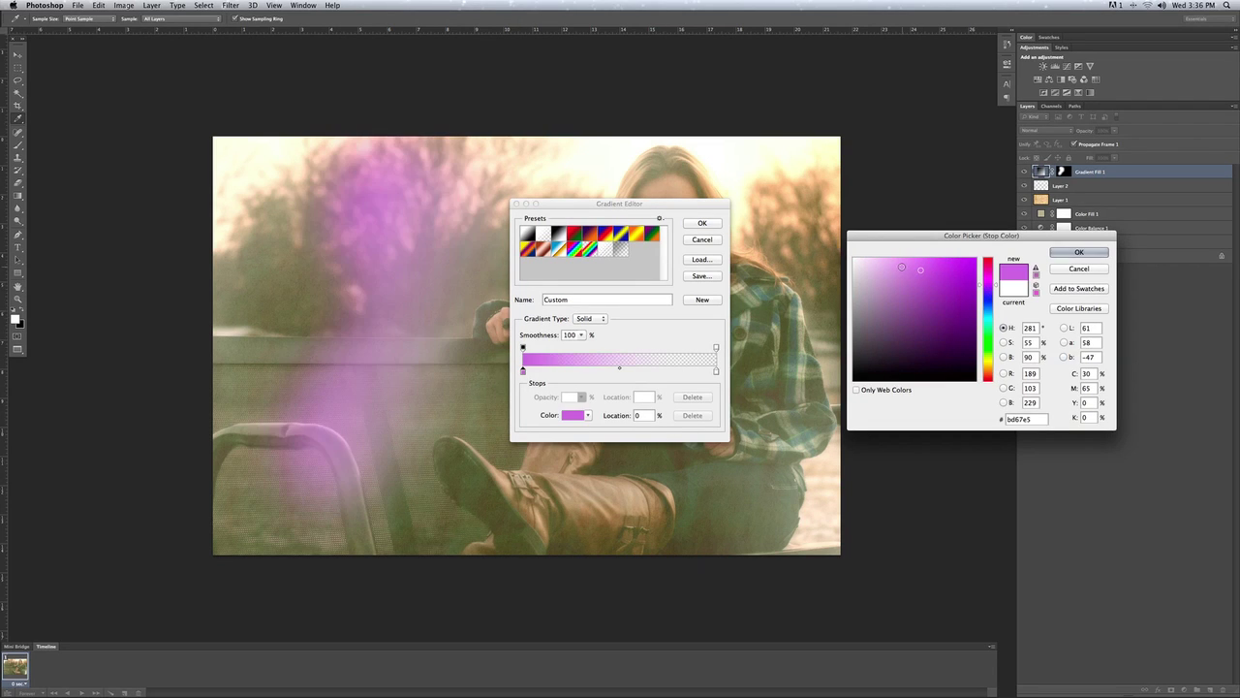
left_click(908, 279)
mouse_move(909, 279)
left_mouse_down()
mouse_move(909, 316)
mouse_move(923, 306)
left_mouse_up()
left_click_drag(989, 285, 990, 272)
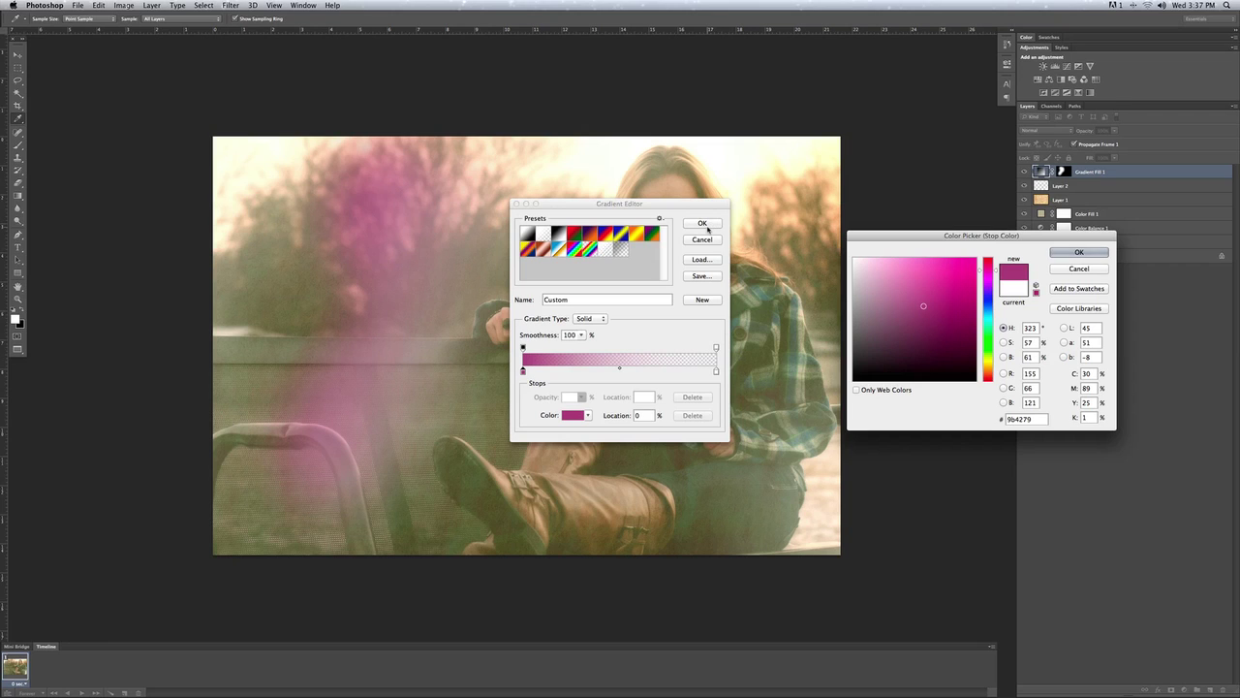
left_click(710, 223)
left_click(1082, 253)
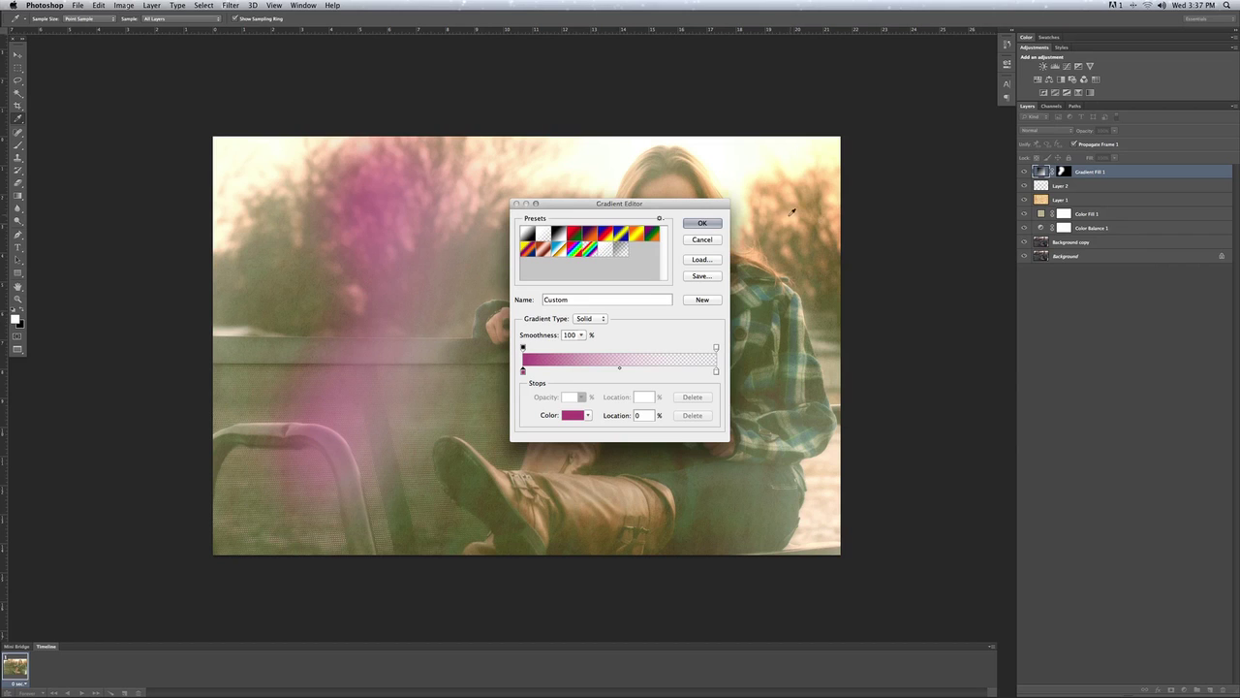
left_click(705, 224)
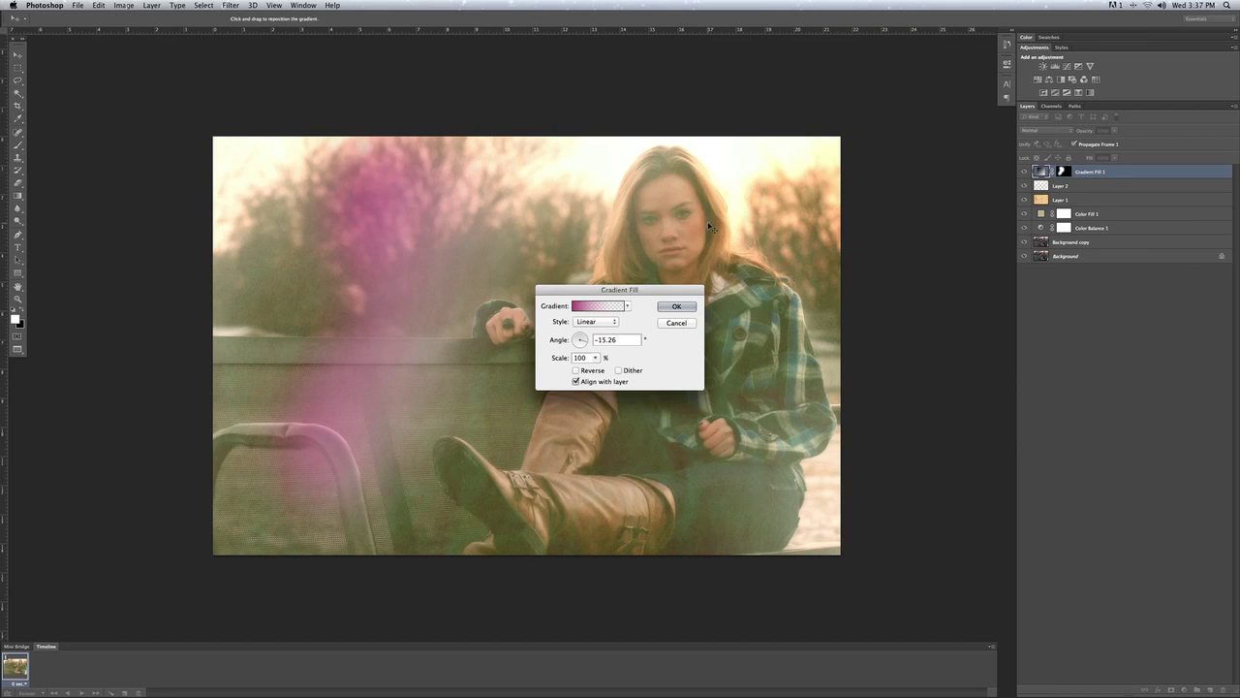
Step: Raise the gradient scale to about 289% and apply the fill
left_click(604, 359)
mouse_move(596, 369)
left_mouse_down()
mouse_move(621, 369)
mouse_move(610, 370)
left_mouse_up()
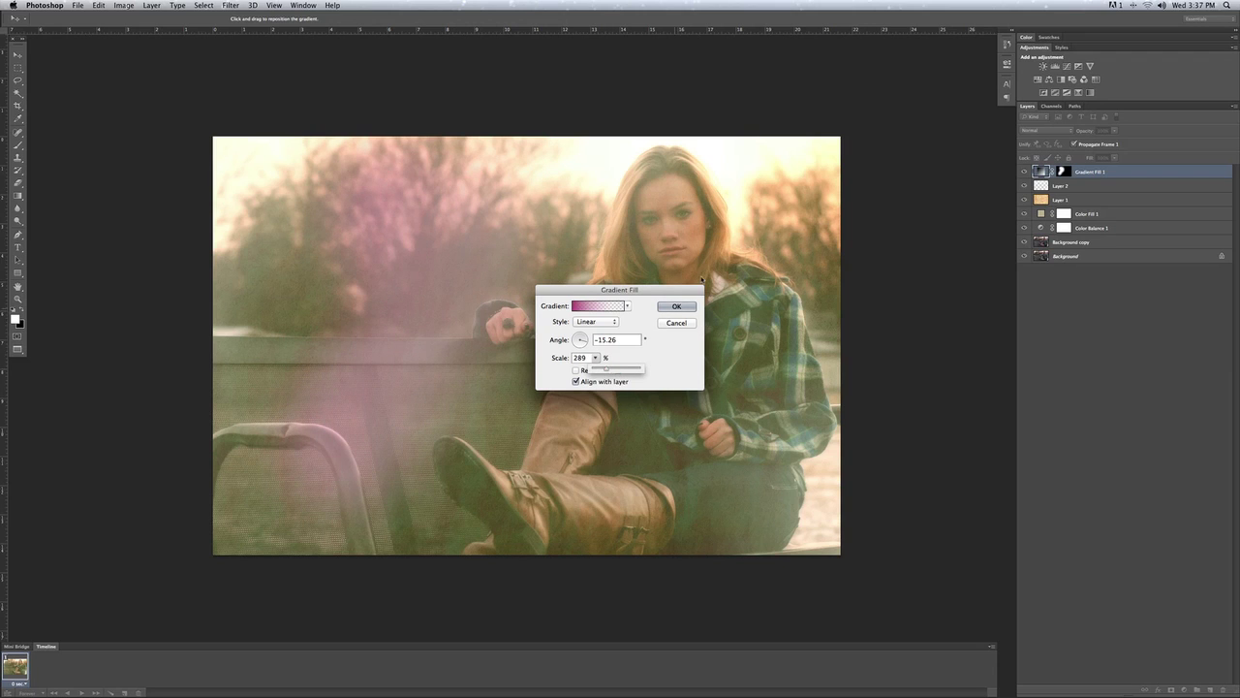
left_click(676, 307)
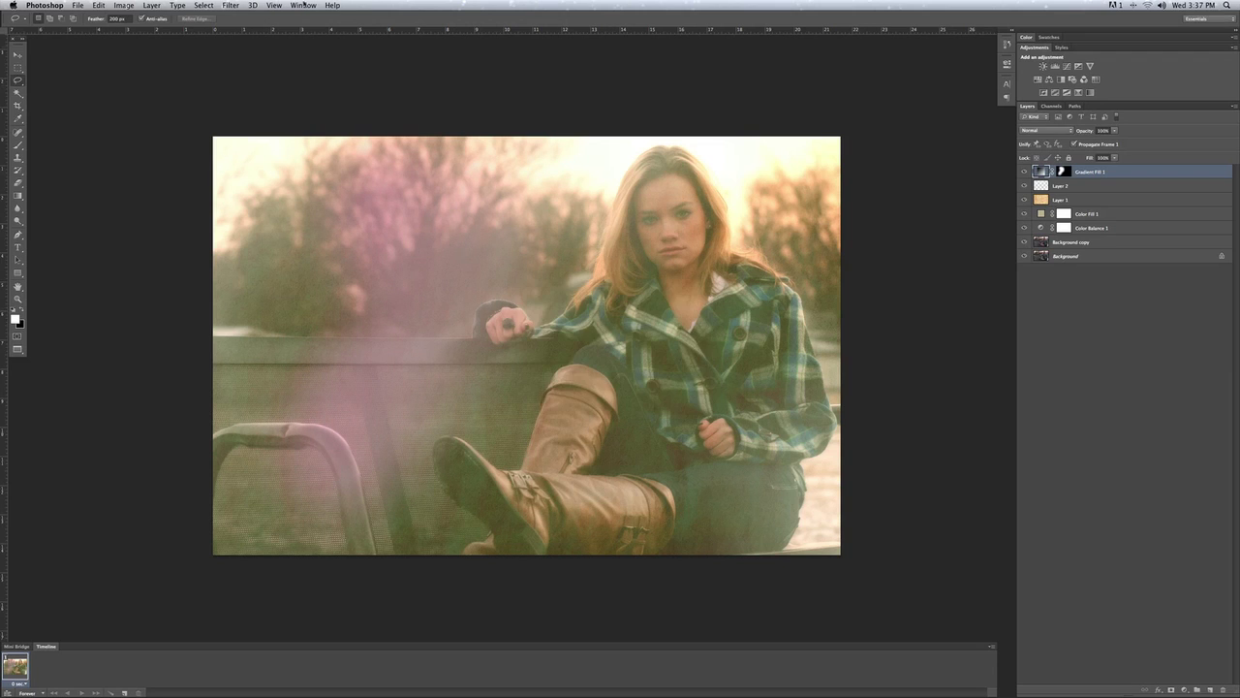
Step: Rasterize the fill and apply a Gaussian Blur of about 56 pixels
left_click(265, 5)
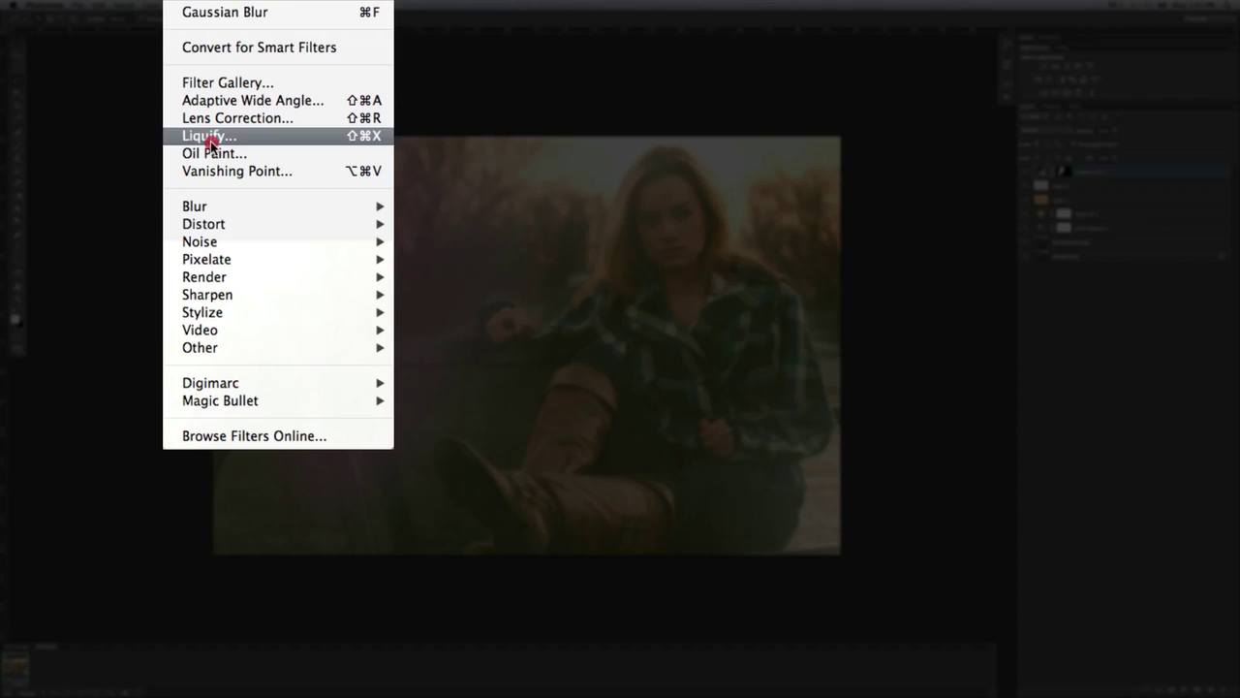
mouse_move(262, 118)
left_click(340, 200)
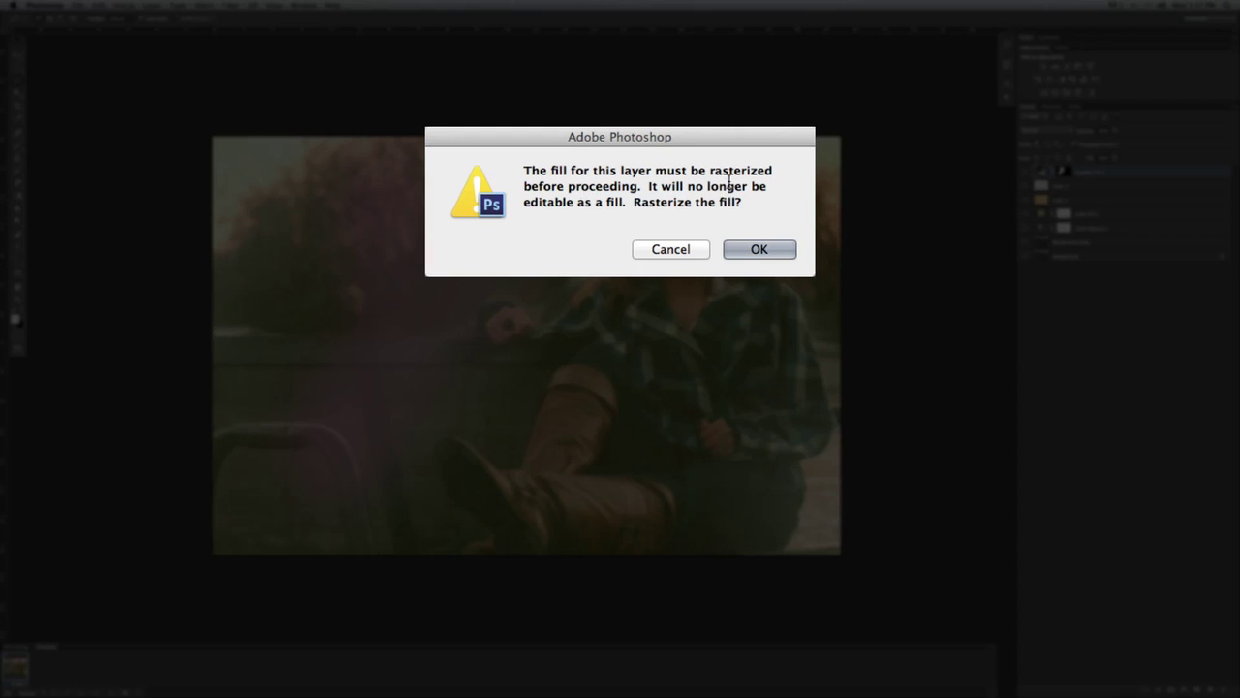
left_click(759, 251)
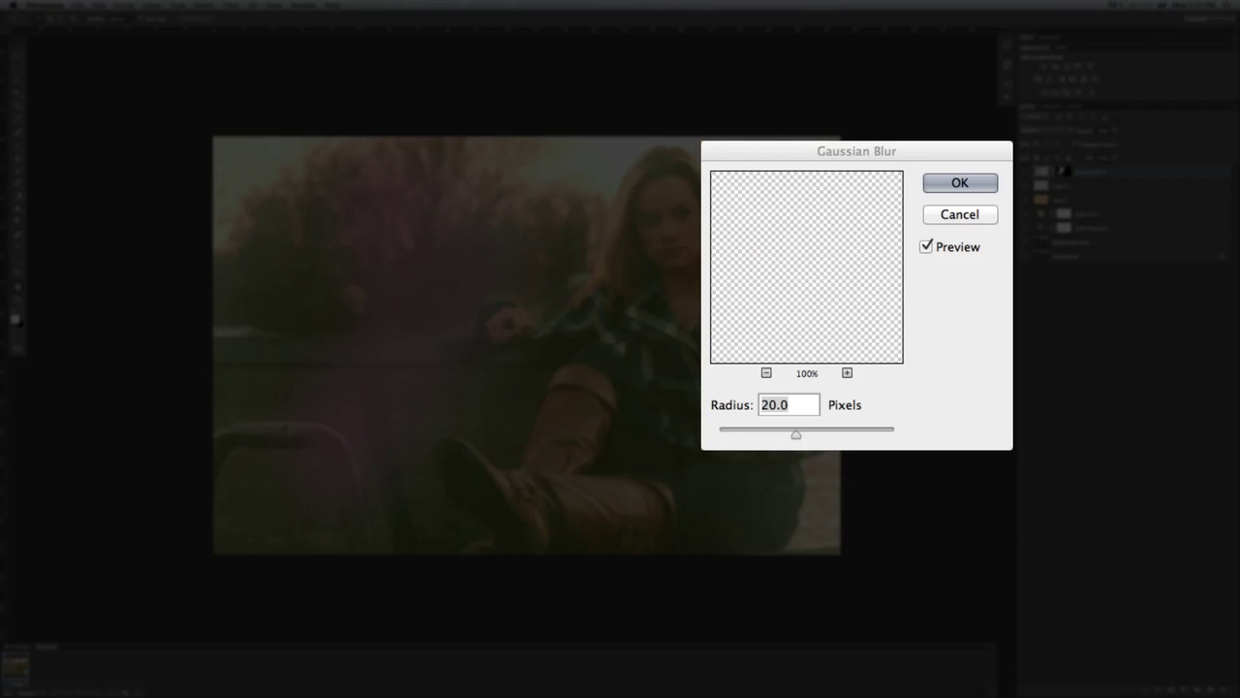
left_click_drag(795, 434, 817, 442)
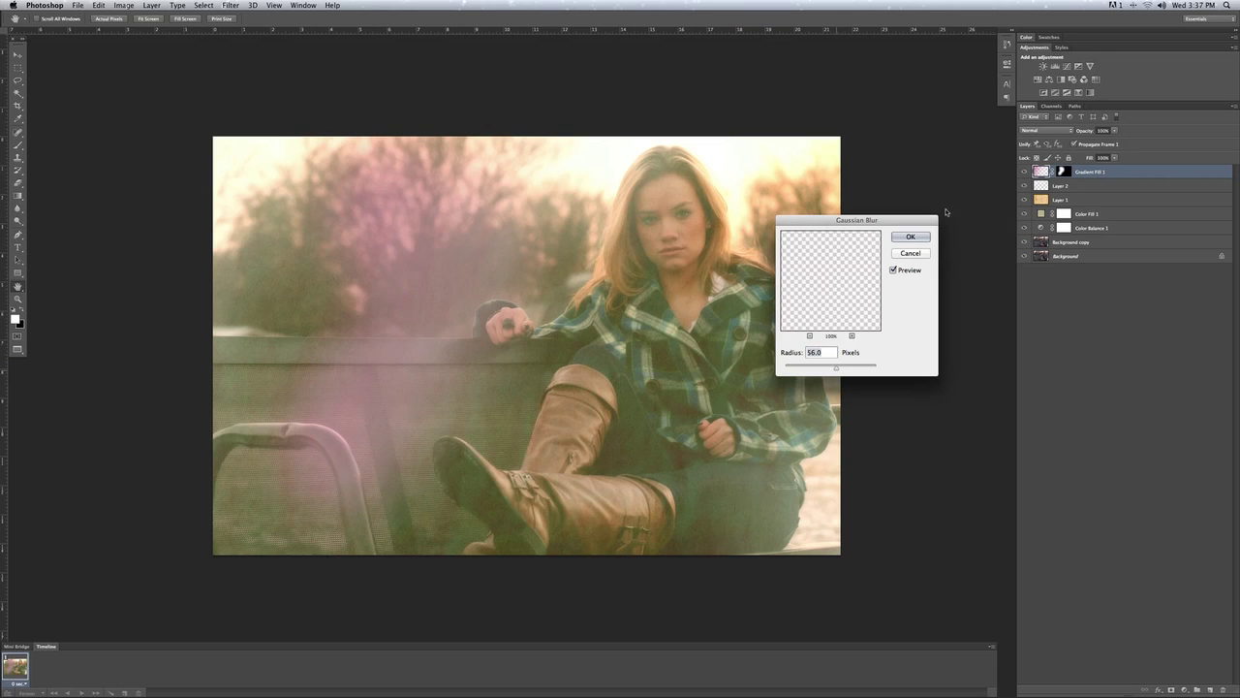
left_click(910, 237)
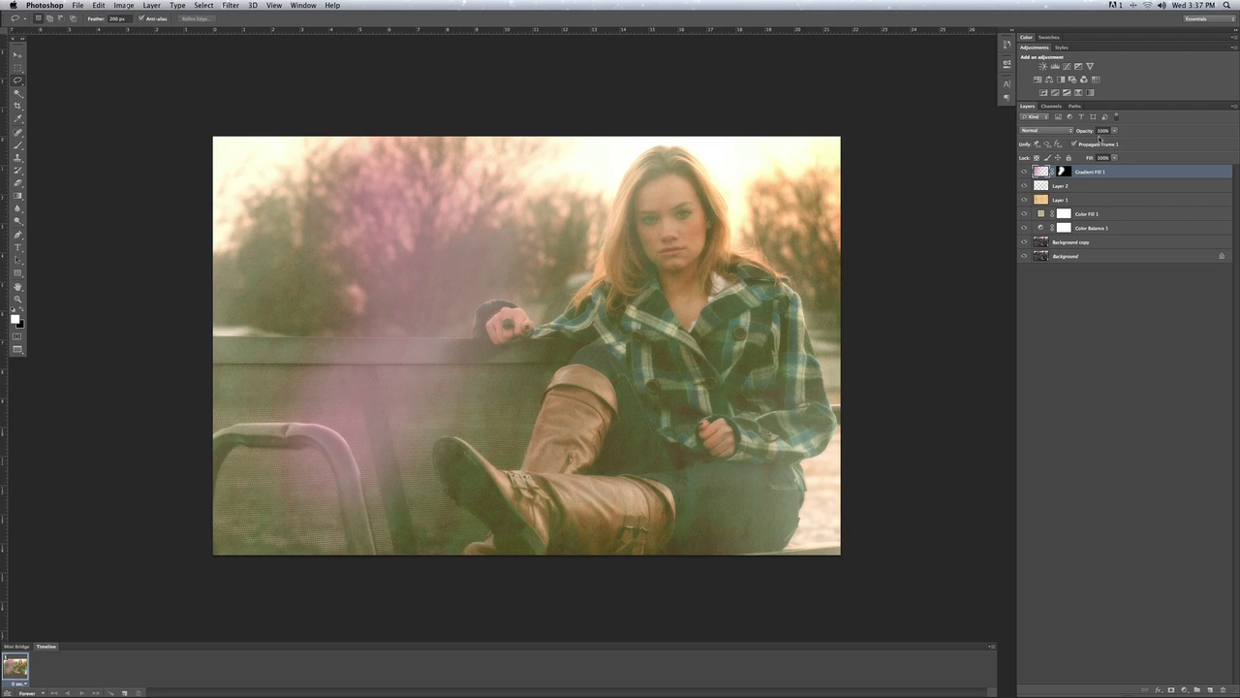
Step: Lower the light leak layer's opacity to about 60%
left_click(1116, 131)
left_click_drag(1115, 140, 1098, 140)
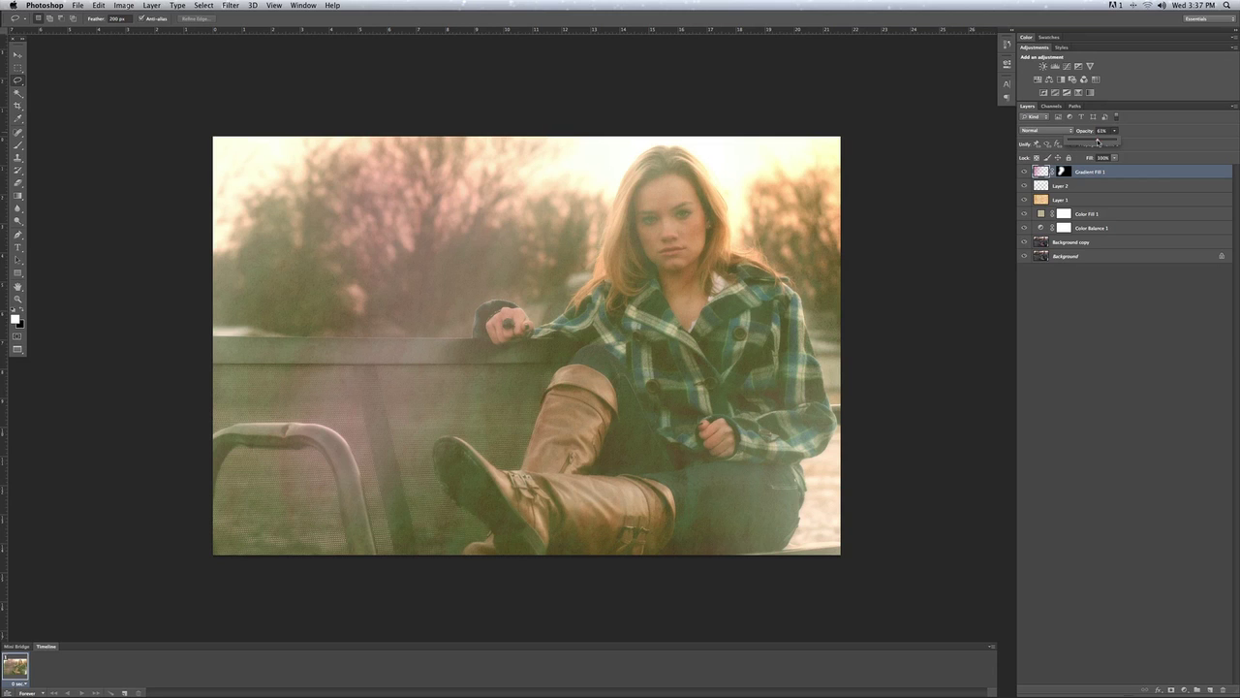
left_click(18, 56)
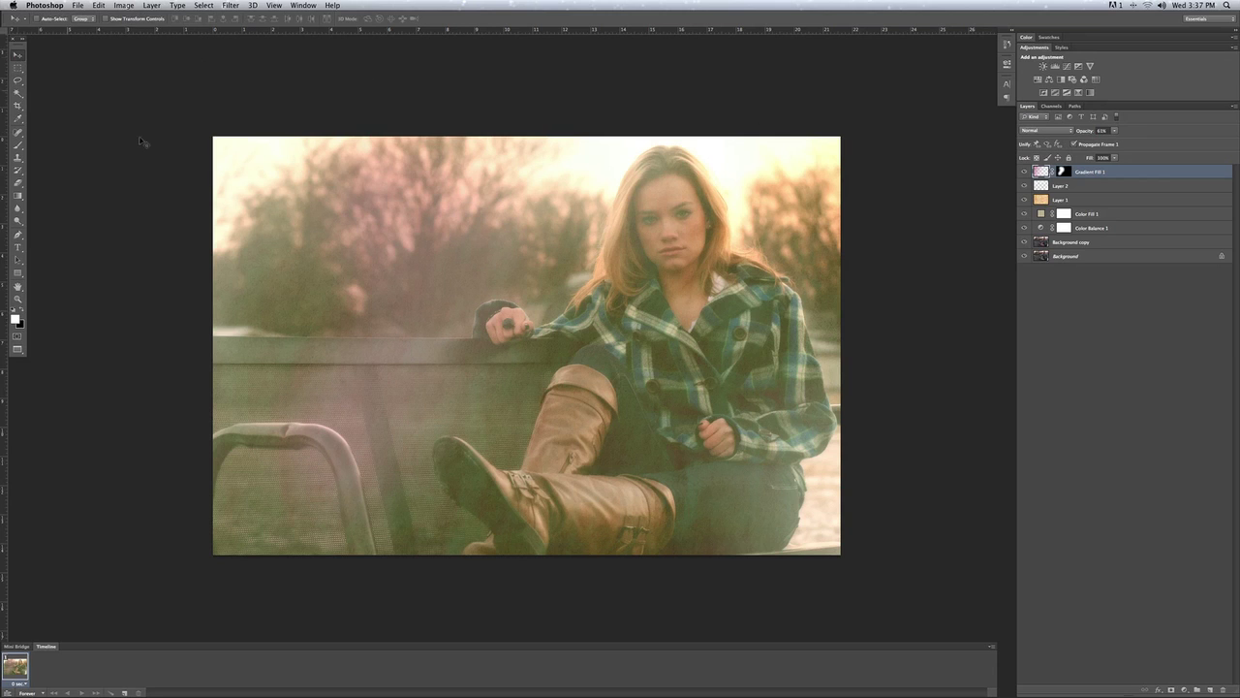
Step: Move the pink light leak right toward the centre, then lasso loosely around the woman
left_click_drag(419, 355, 583, 369)
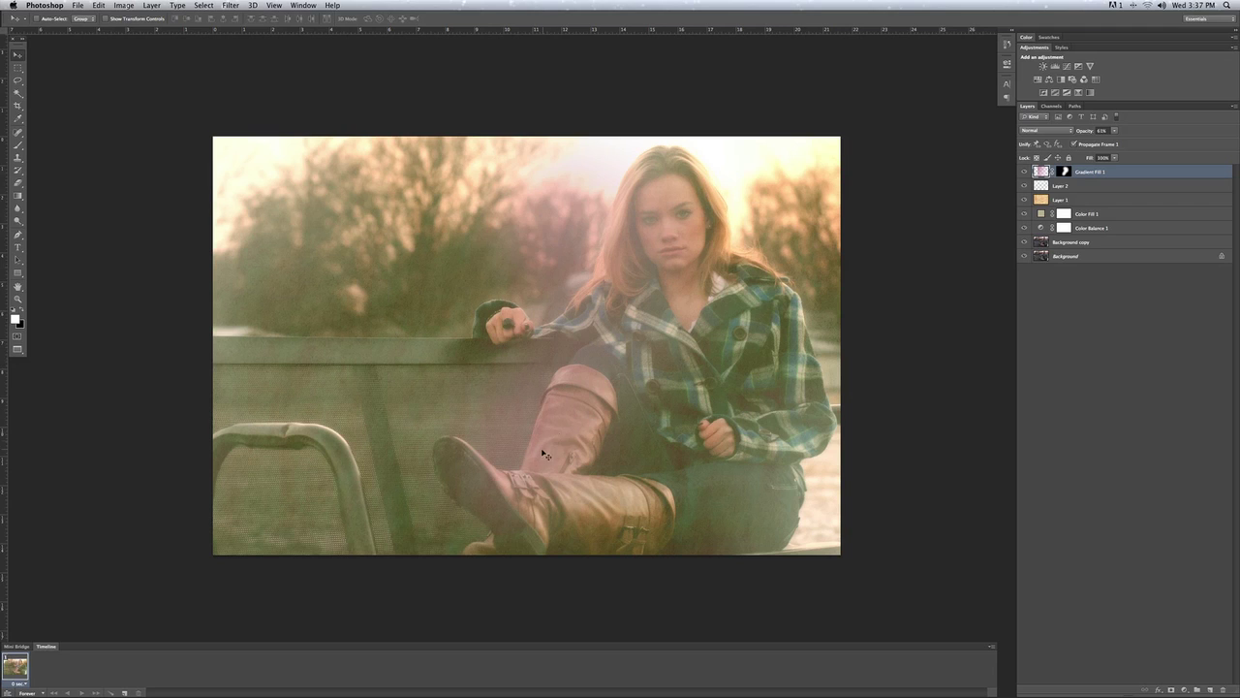
left_click_drag(609, 366, 638, 370)
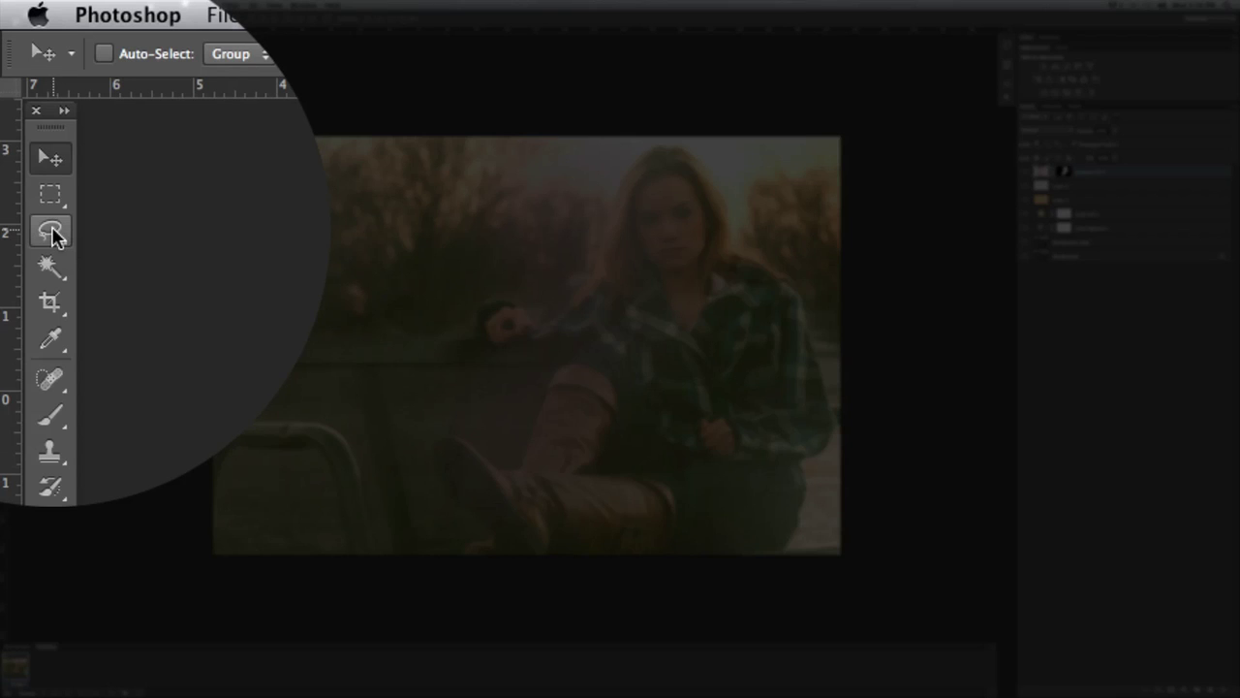
left_click_drag(51, 233, 52, 233)
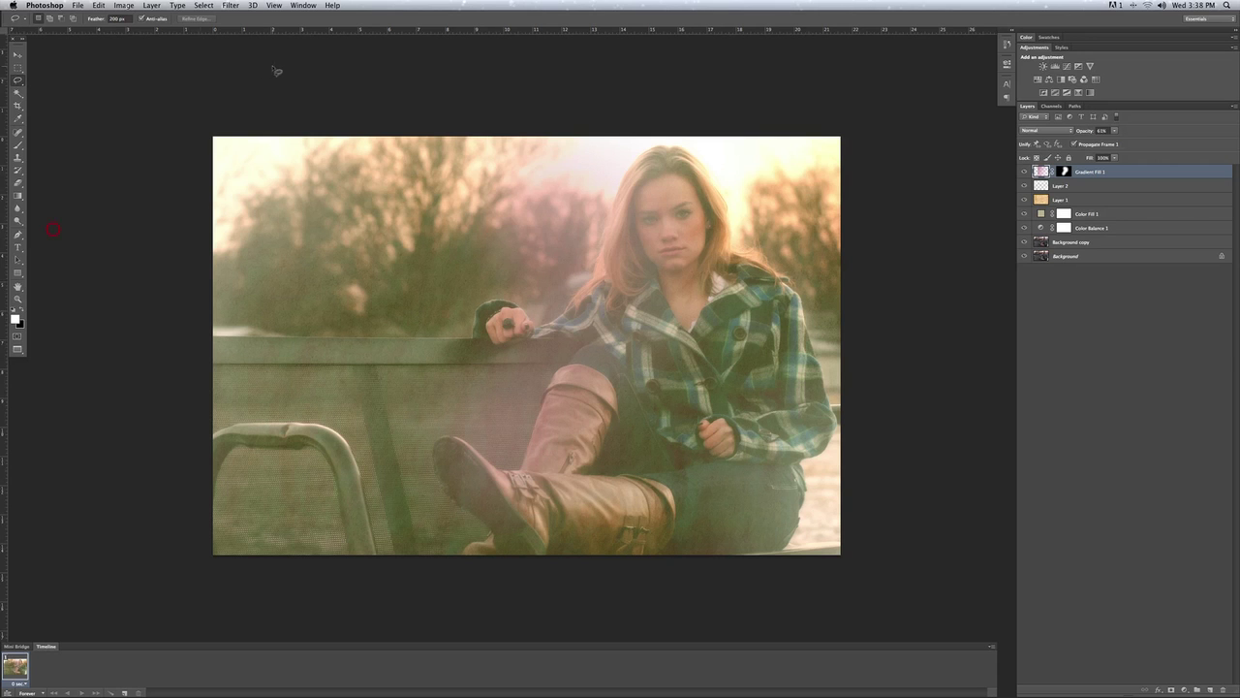
mouse_move(190, 333)
left_mouse_down()
mouse_move(317, 186)
mouse_move(464, 209)
mouse_move(545, 195)
mouse_move(654, 143)
mouse_move(717, 152)
mouse_move(763, 181)
mouse_move(796, 239)
mouse_move(748, 448)
mouse_move(710, 473)
mouse_move(509, 513)
mouse_move(449, 506)
mouse_move(400, 463)
mouse_move(403, 412)
mouse_move(362, 363)
mouse_move(312, 344)
mouse_move(251, 351)
mouse_move(217, 327)
mouse_move(216, 291)
left_mouse_up()
Step: Invert the selection and add Curves 1, pulling the curve down to darken the surroundings
left_click(203, 5)
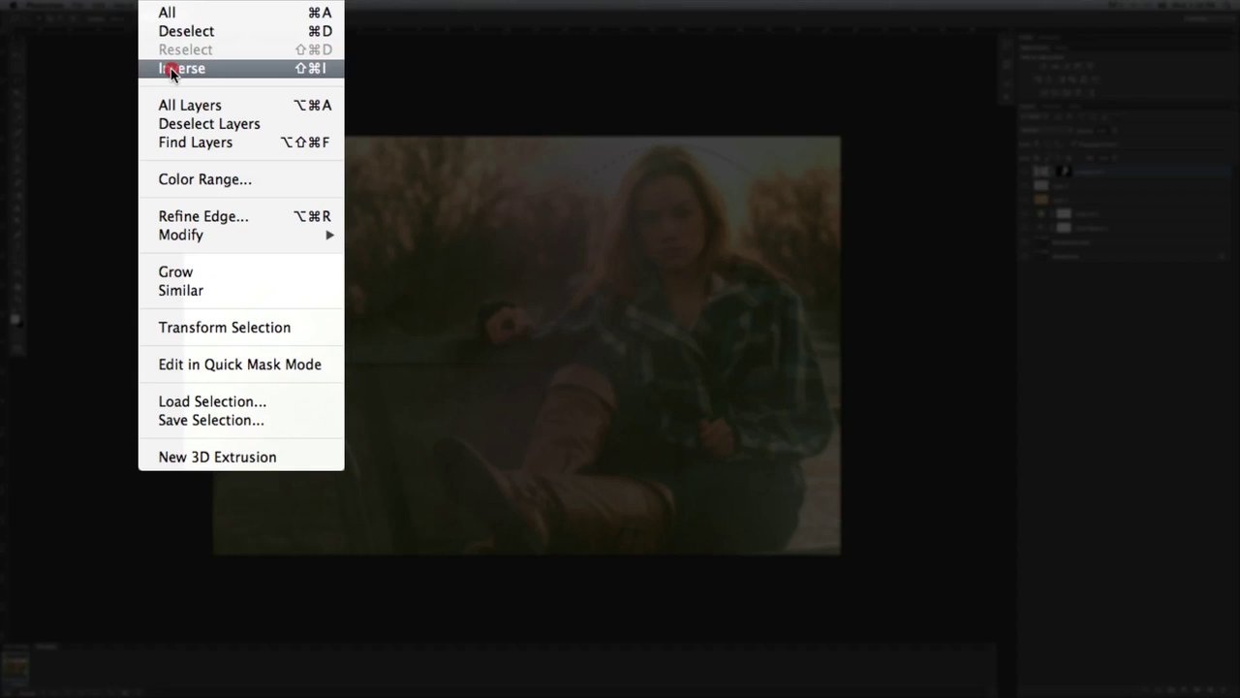
left_click(210, 49)
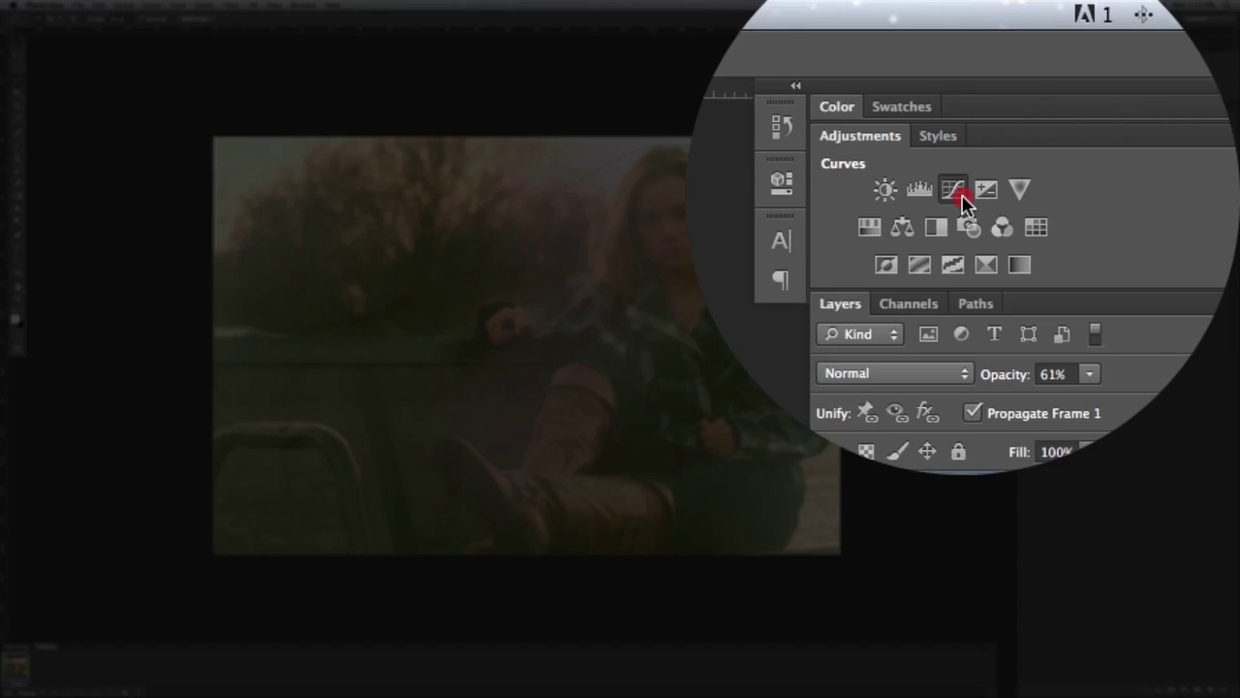
left_click(1067, 67)
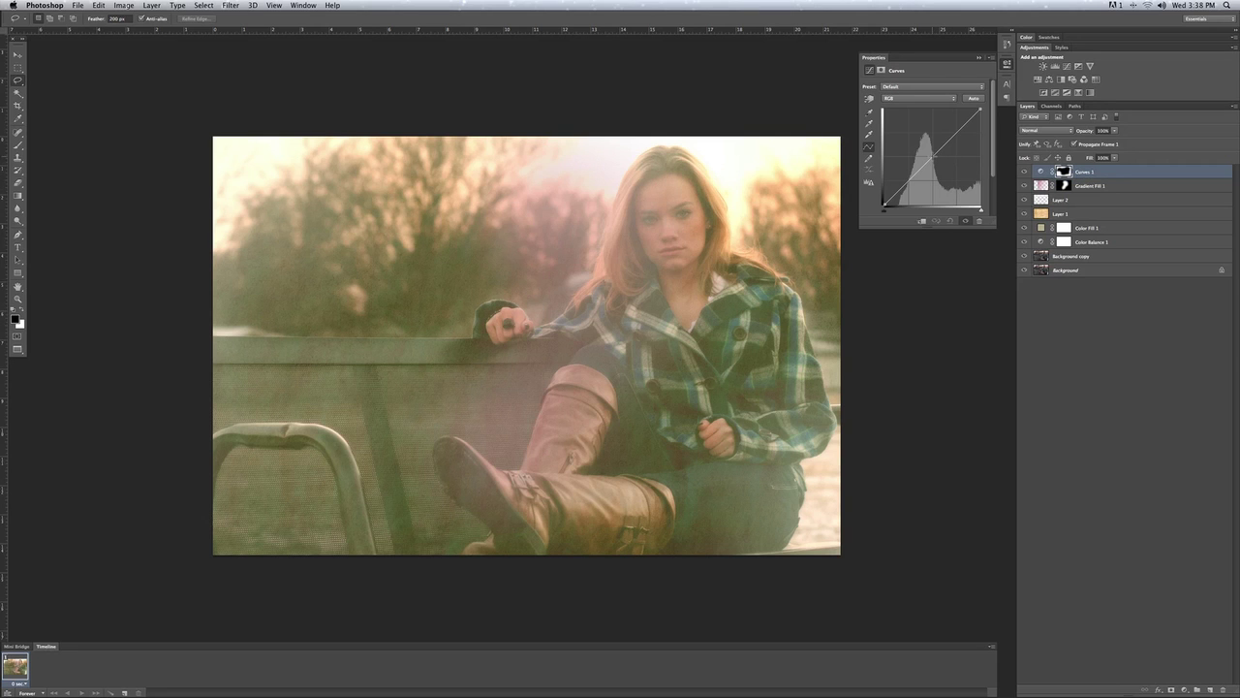
left_click_drag(932, 155, 935, 170)
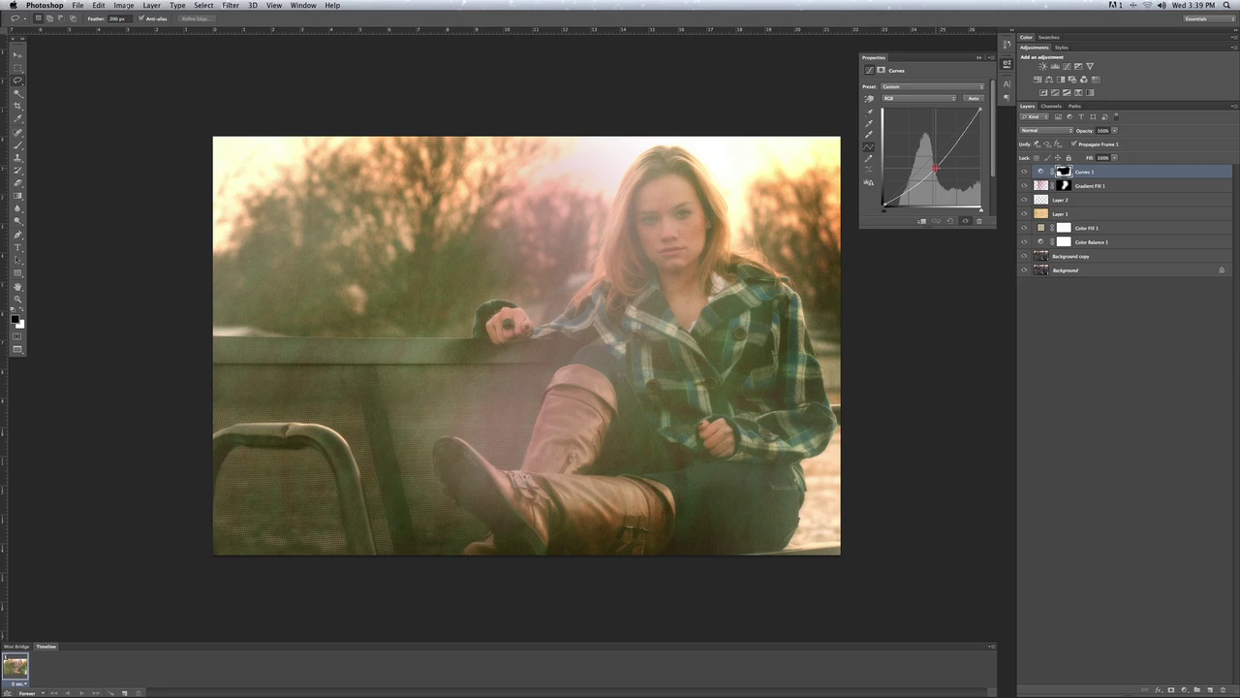
left_click_drag(935, 168, 937, 170)
Step: Lasso a new area and add Curves 2 with an S-curve for more contrast
left_click(979, 59)
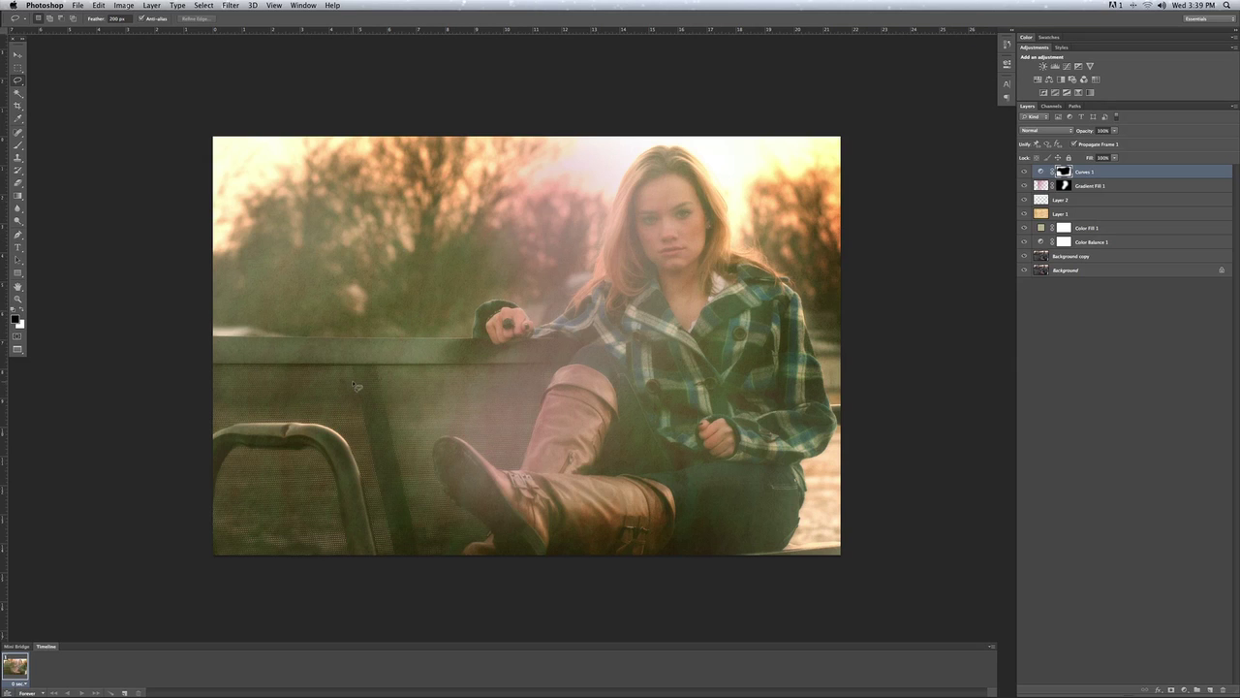
mouse_move(347, 382)
left_mouse_down()
mouse_move(328, 361)
mouse_move(338, 346)
mouse_move(422, 269)
mouse_move(601, 156)
mouse_move(686, 146)
mouse_move(760, 184)
mouse_move(776, 328)
mouse_move(670, 428)
mouse_move(506, 474)
mouse_move(408, 460)
mouse_move(376, 393)
mouse_move(352, 384)
left_mouse_up()
left_click(1066, 69)
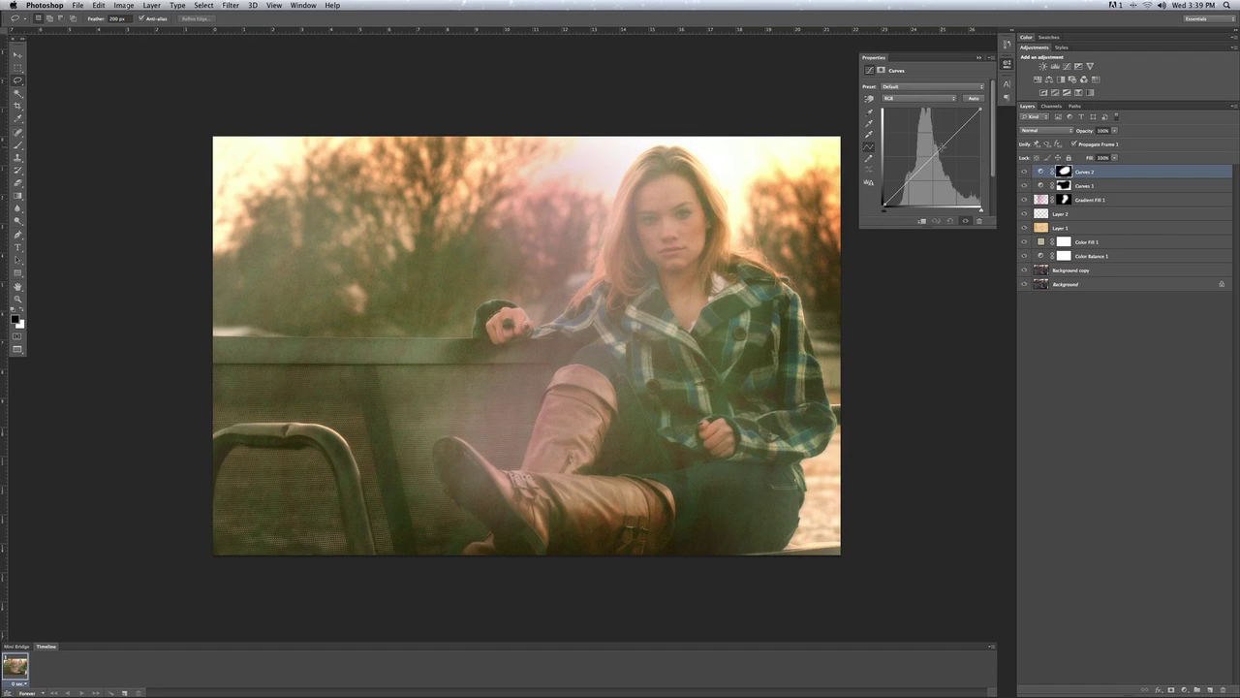
left_click_drag(941, 148, 938, 144)
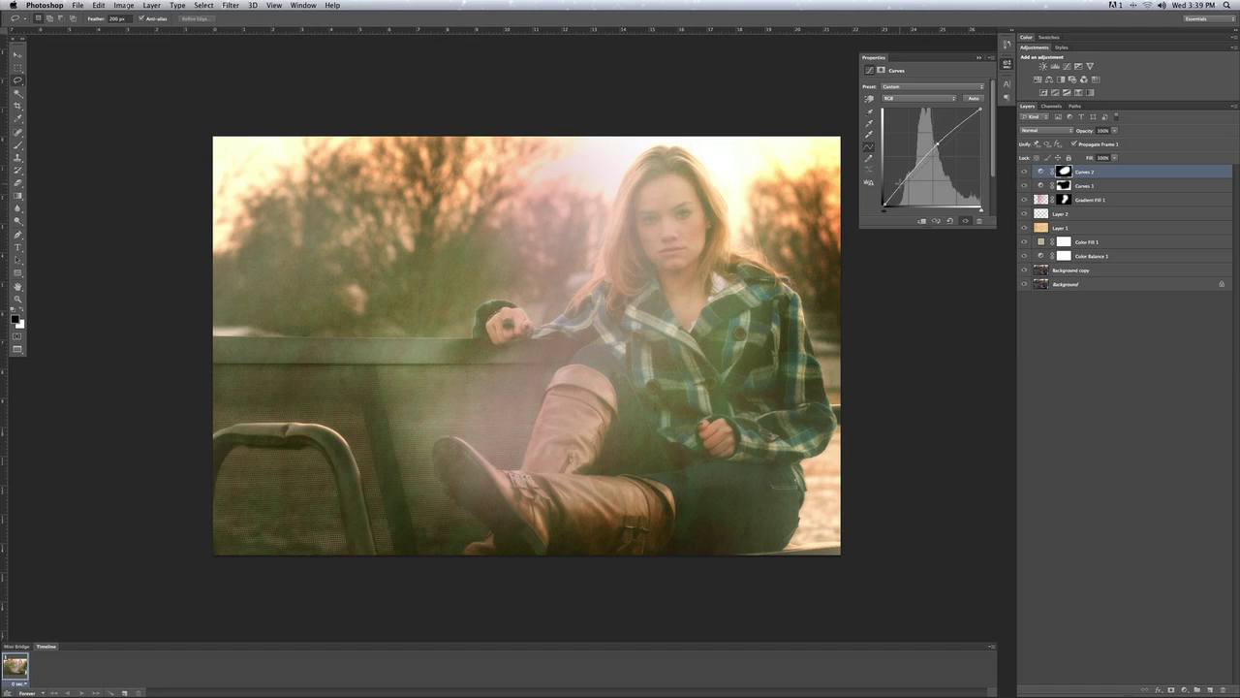
left_click_drag(902, 183, 909, 195)
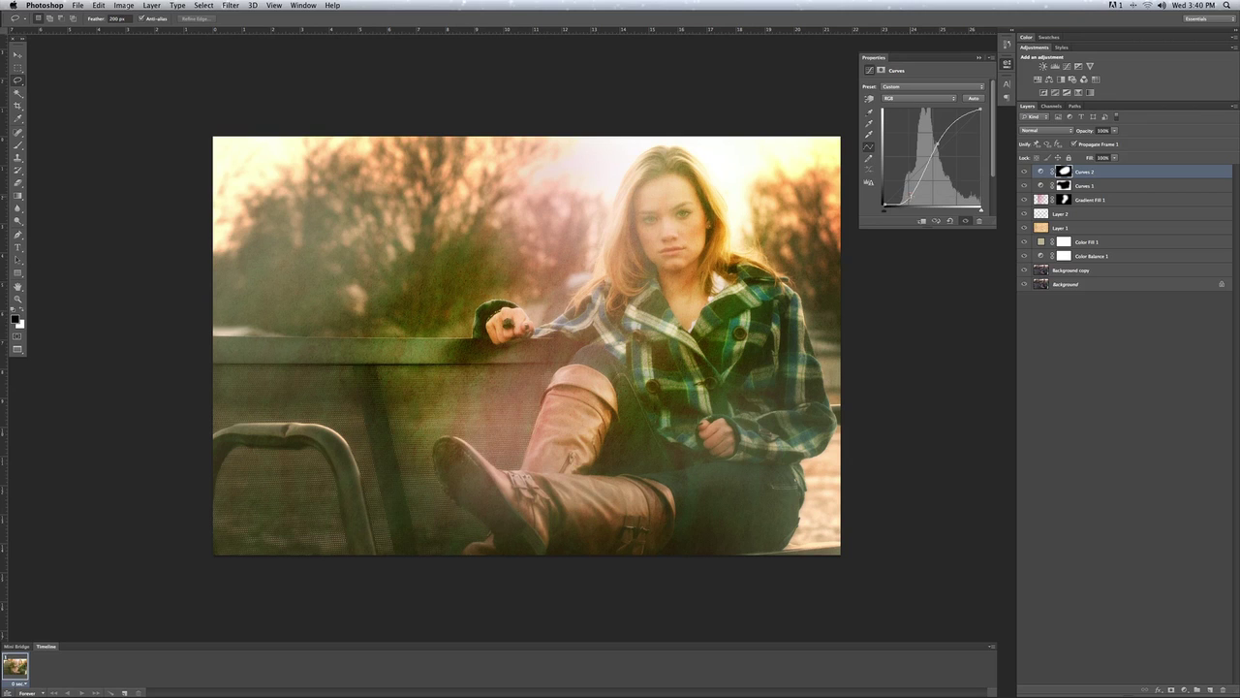
Step: Hide the Curves 2, adjustment and Background copy layers to view the original, then restore the adjustments
left_click(978, 60)
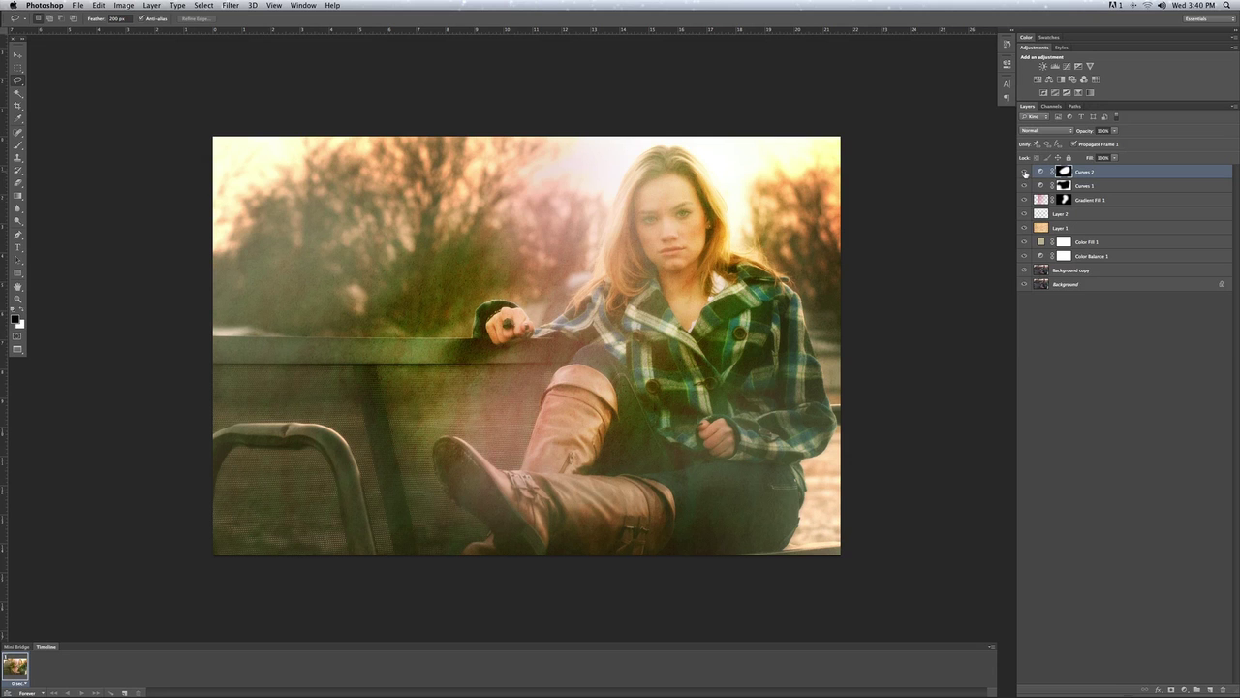
left_click(1025, 171)
left_click_drag(1024, 186, 1024, 259)
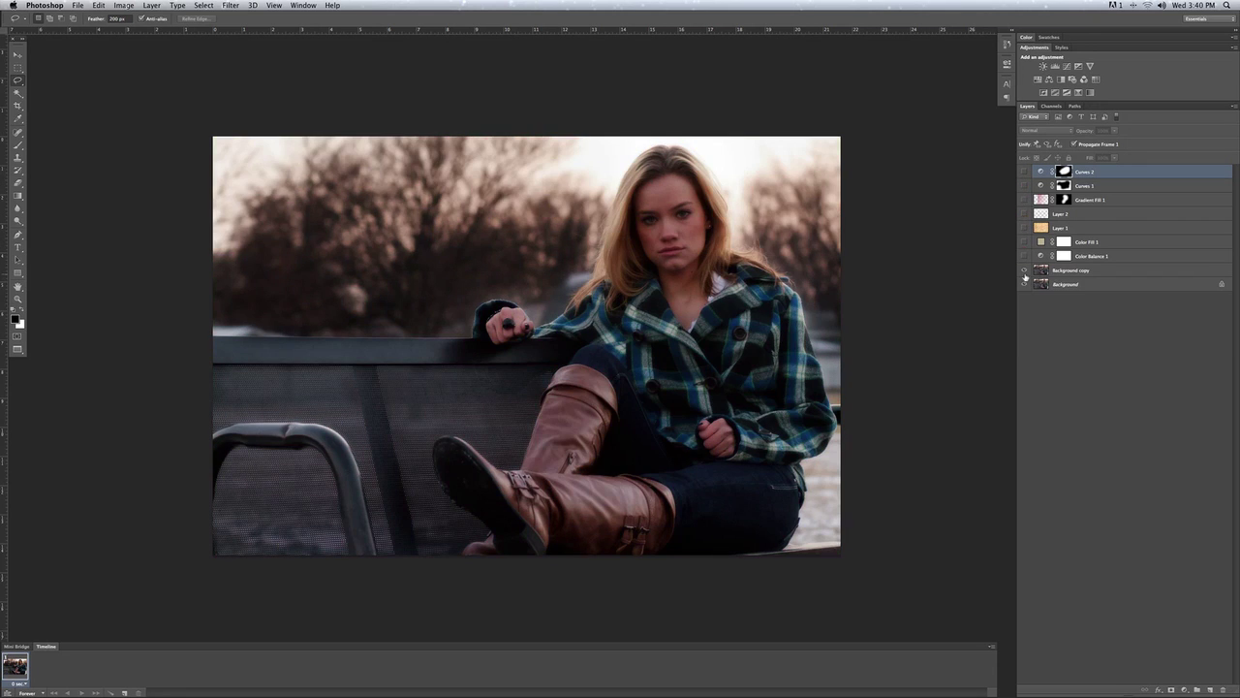
left_click(1024, 271)
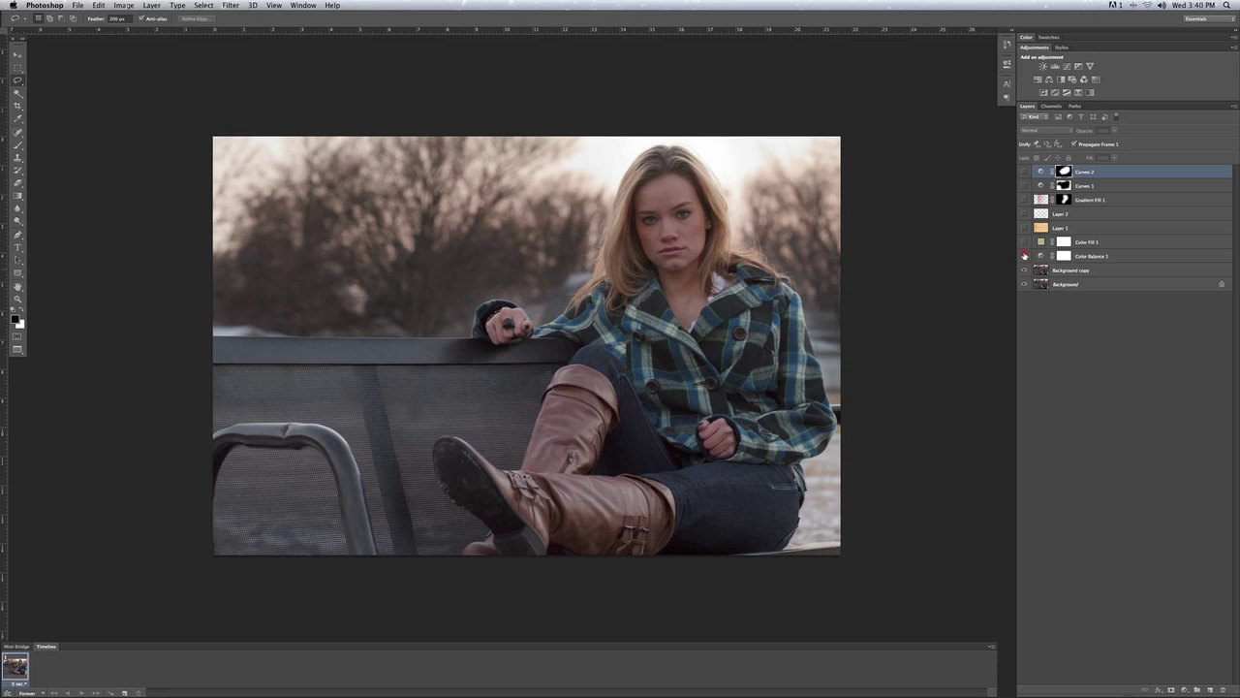
left_click_drag(1024, 198, 1023, 175)
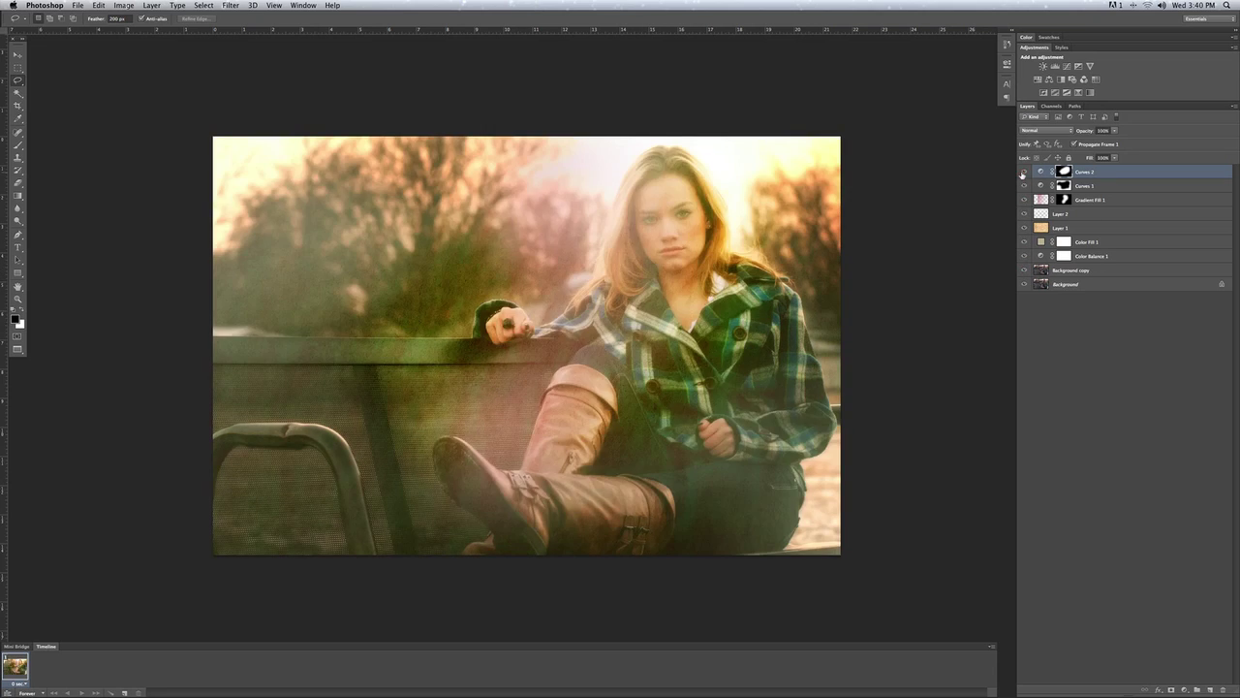